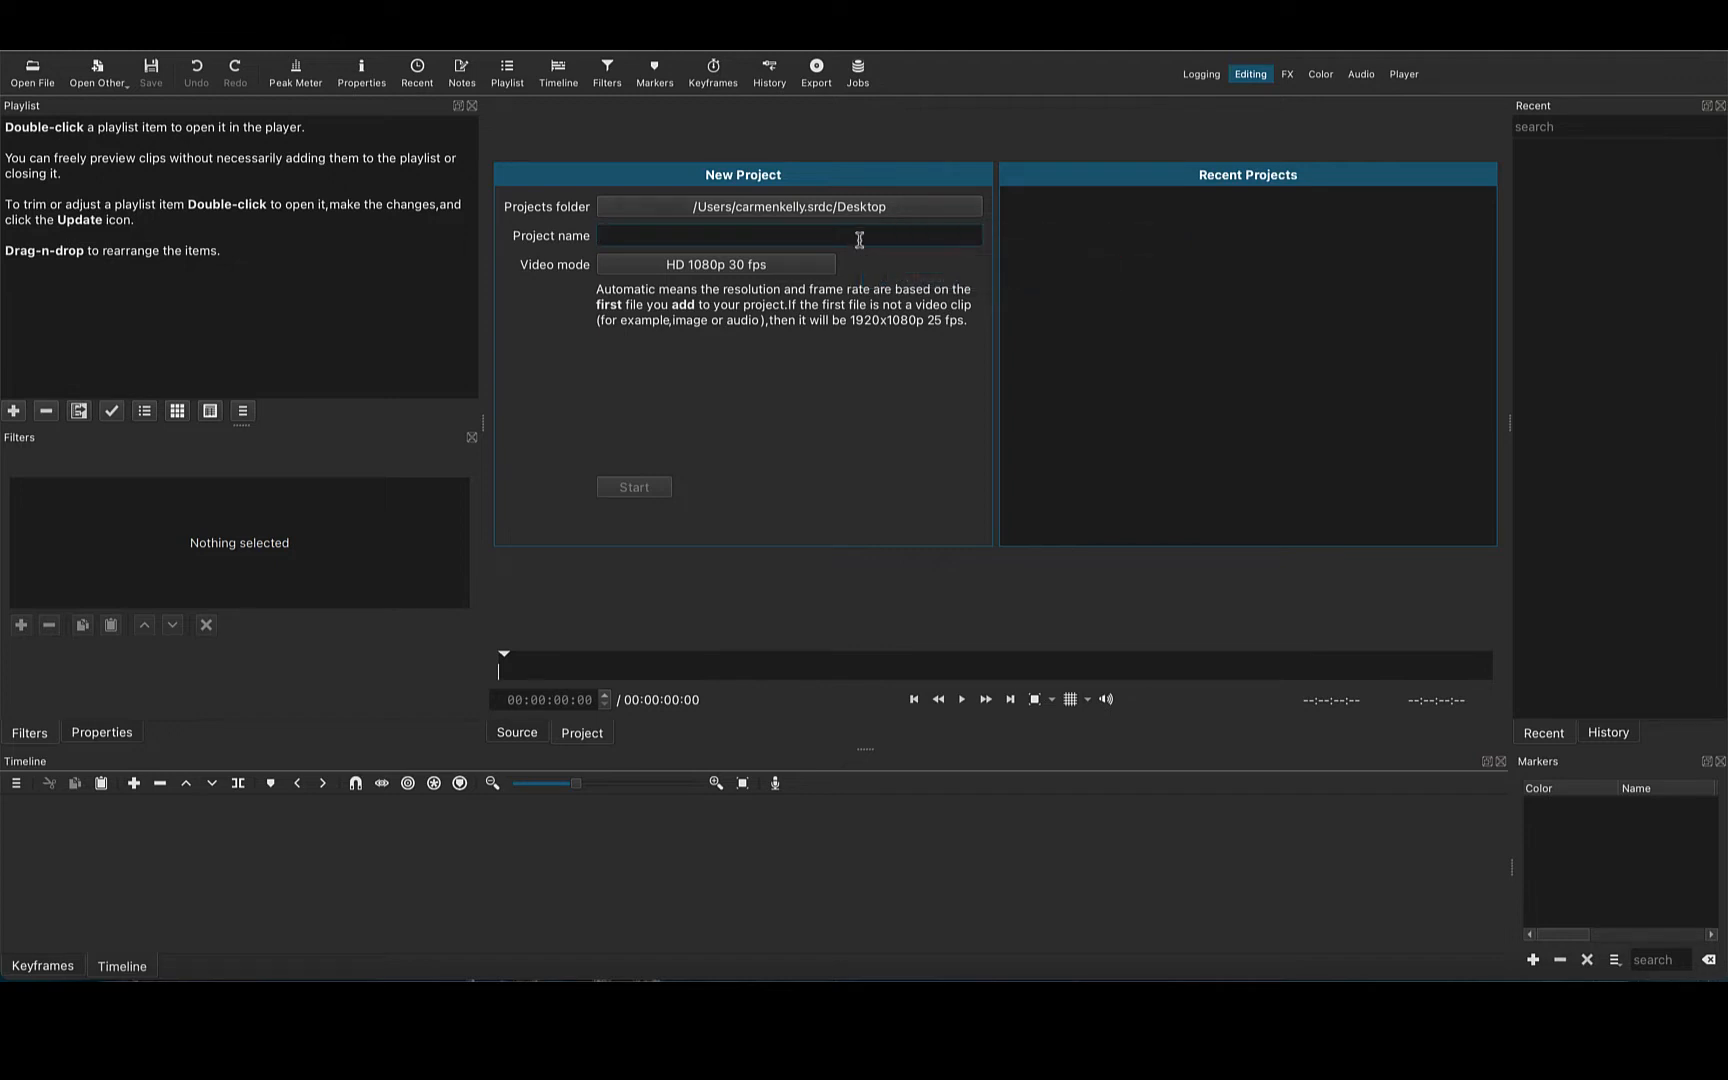
Create a new project named underwater-creature in the Desktop projects folder.
type("underwater-creature")
left_click(627, 490)
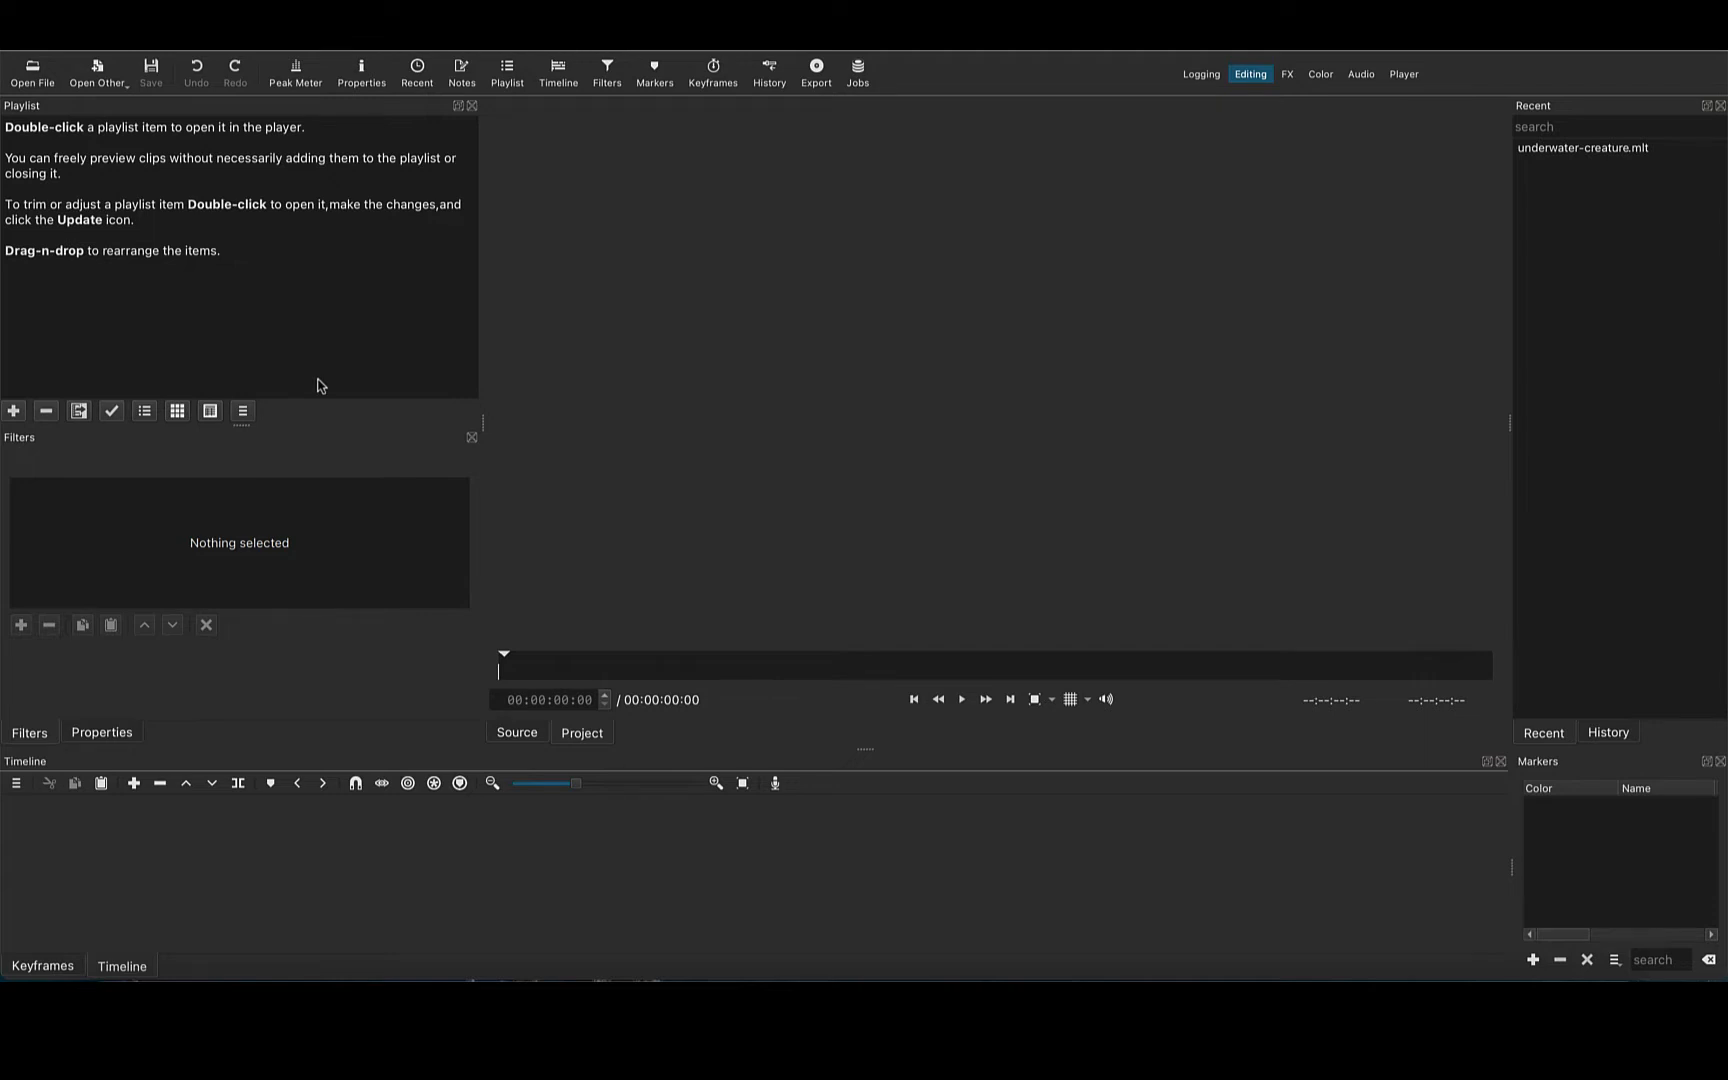
Import anemone-17635_1920.jpeg, Clown Fish - 127713.mp4, Divers - 130239.mp4 and fish-5975834_1920.jpeg from the Desktop into the playlist.
left_click(34, 80)
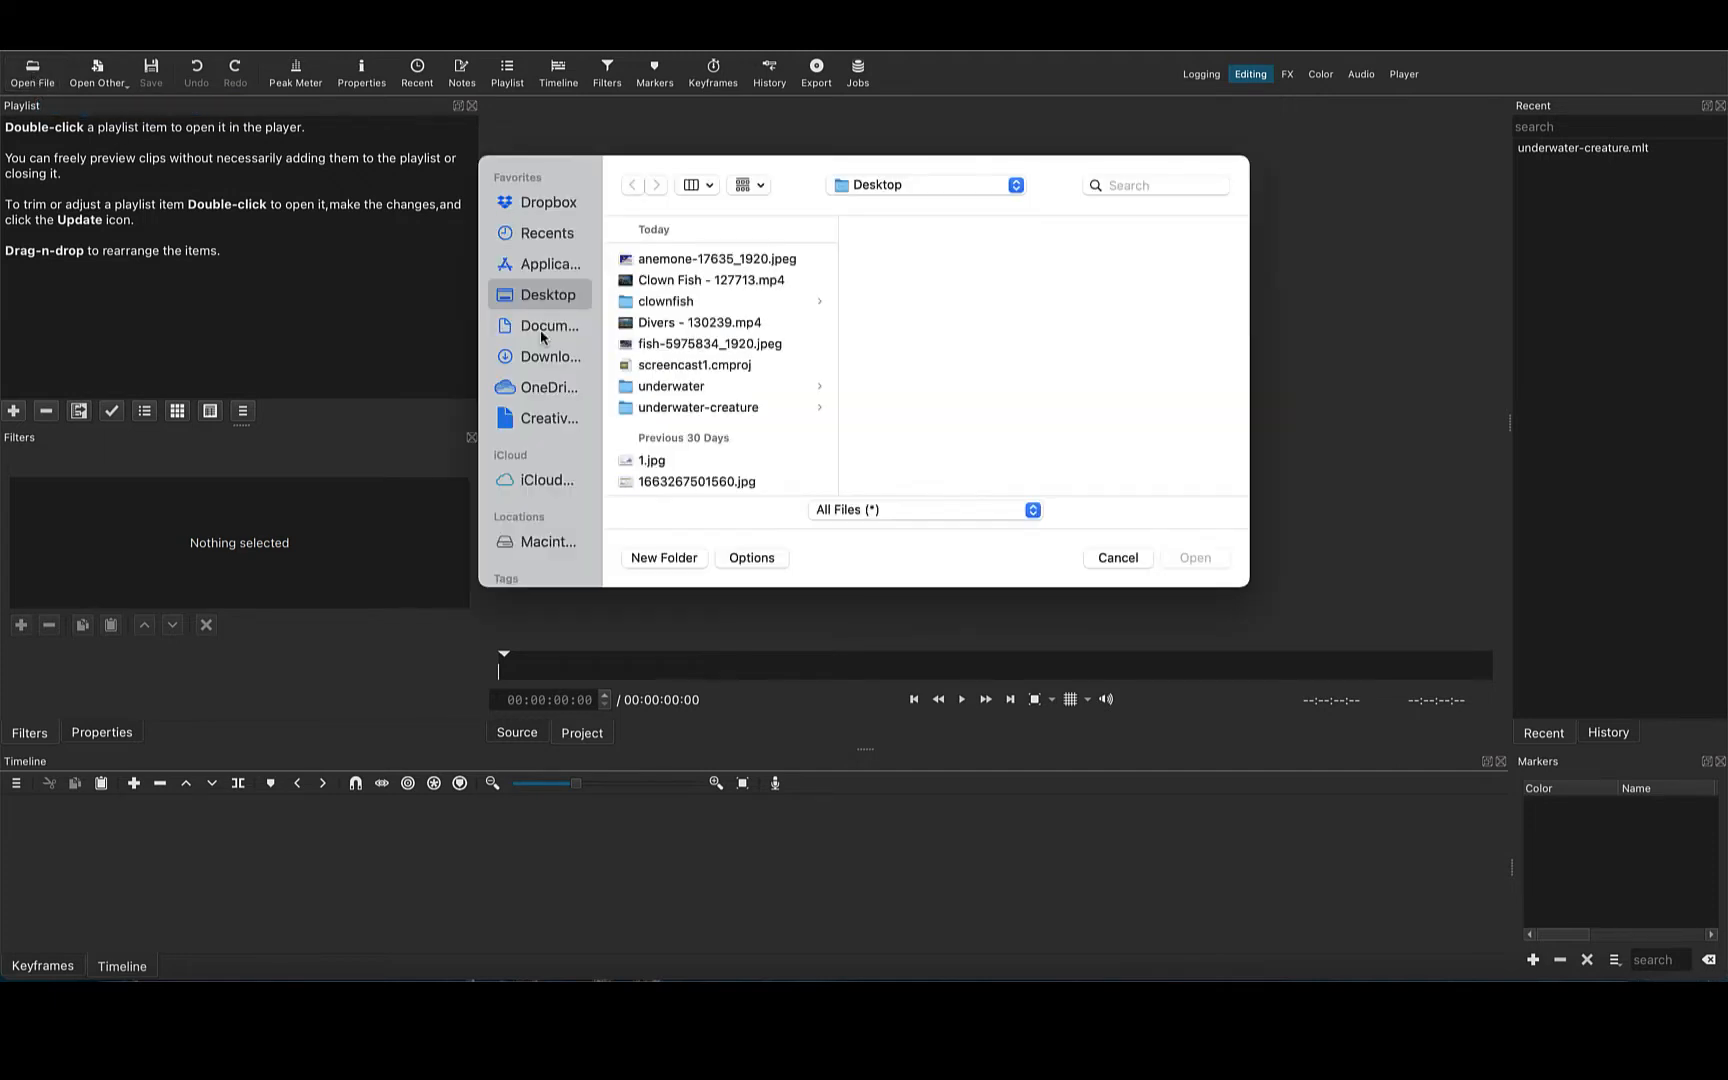
left_click(652, 262)
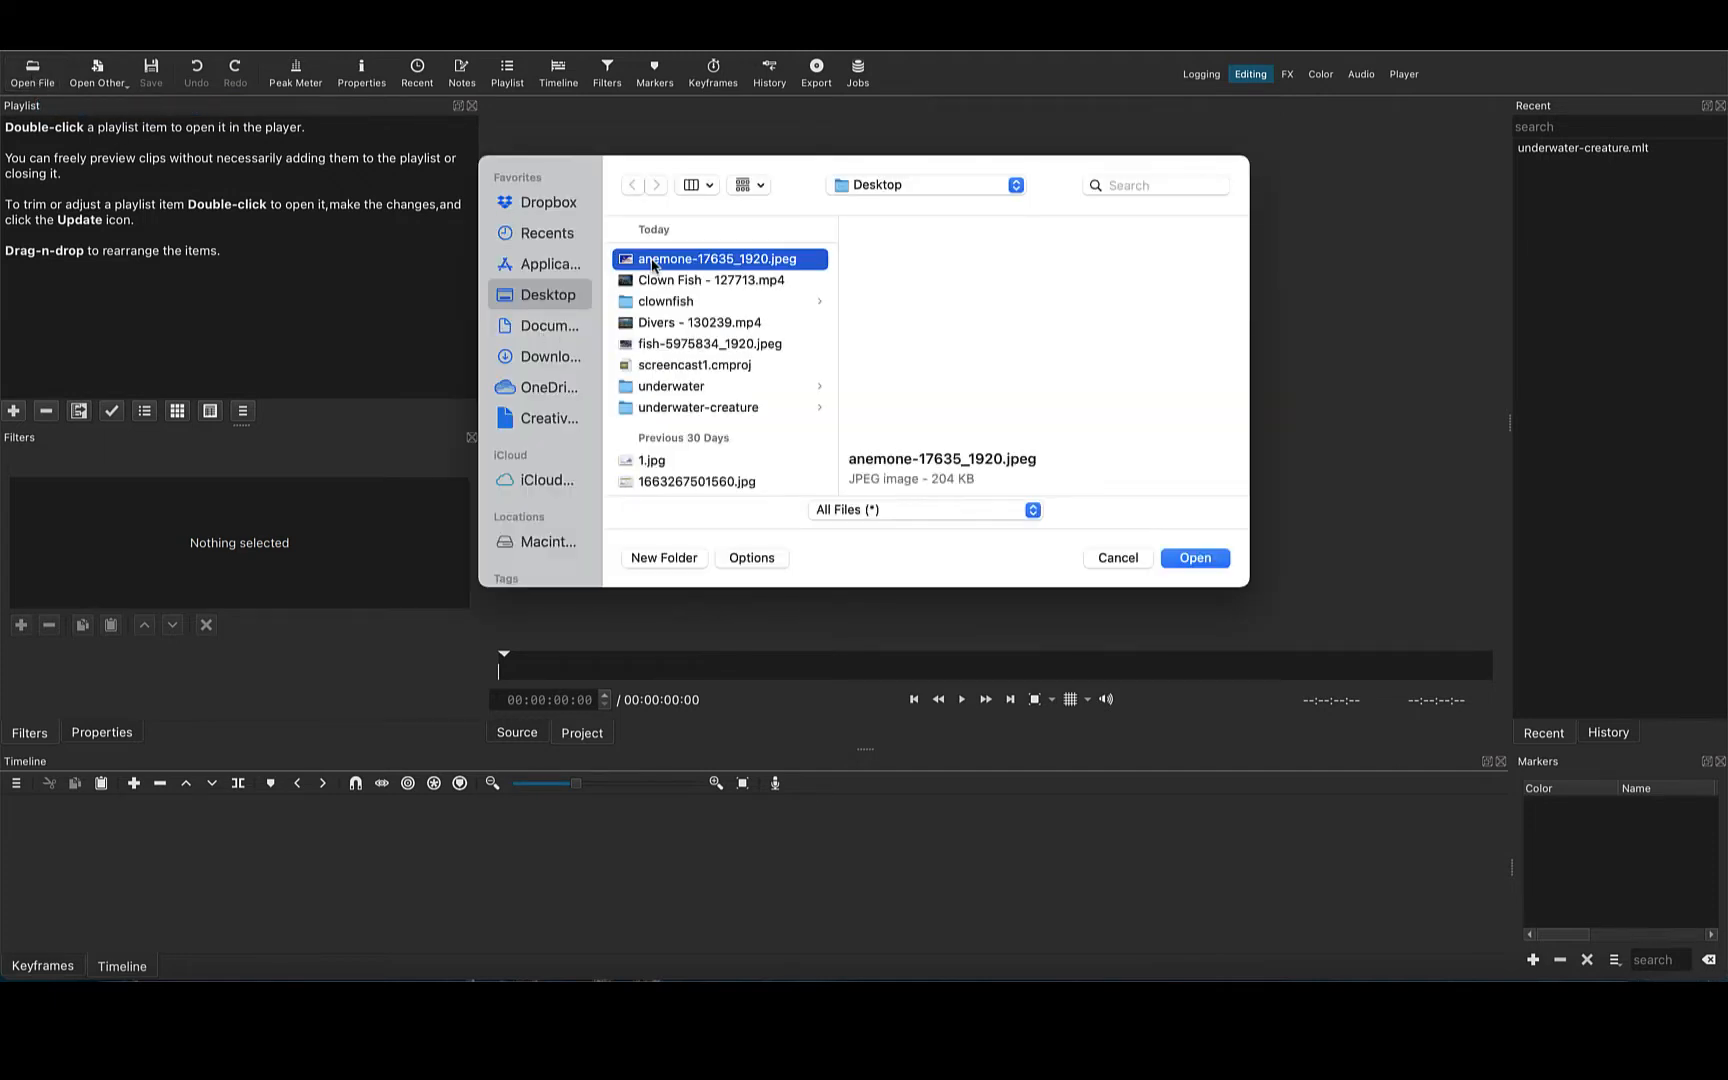
left_click(656, 281, "super")
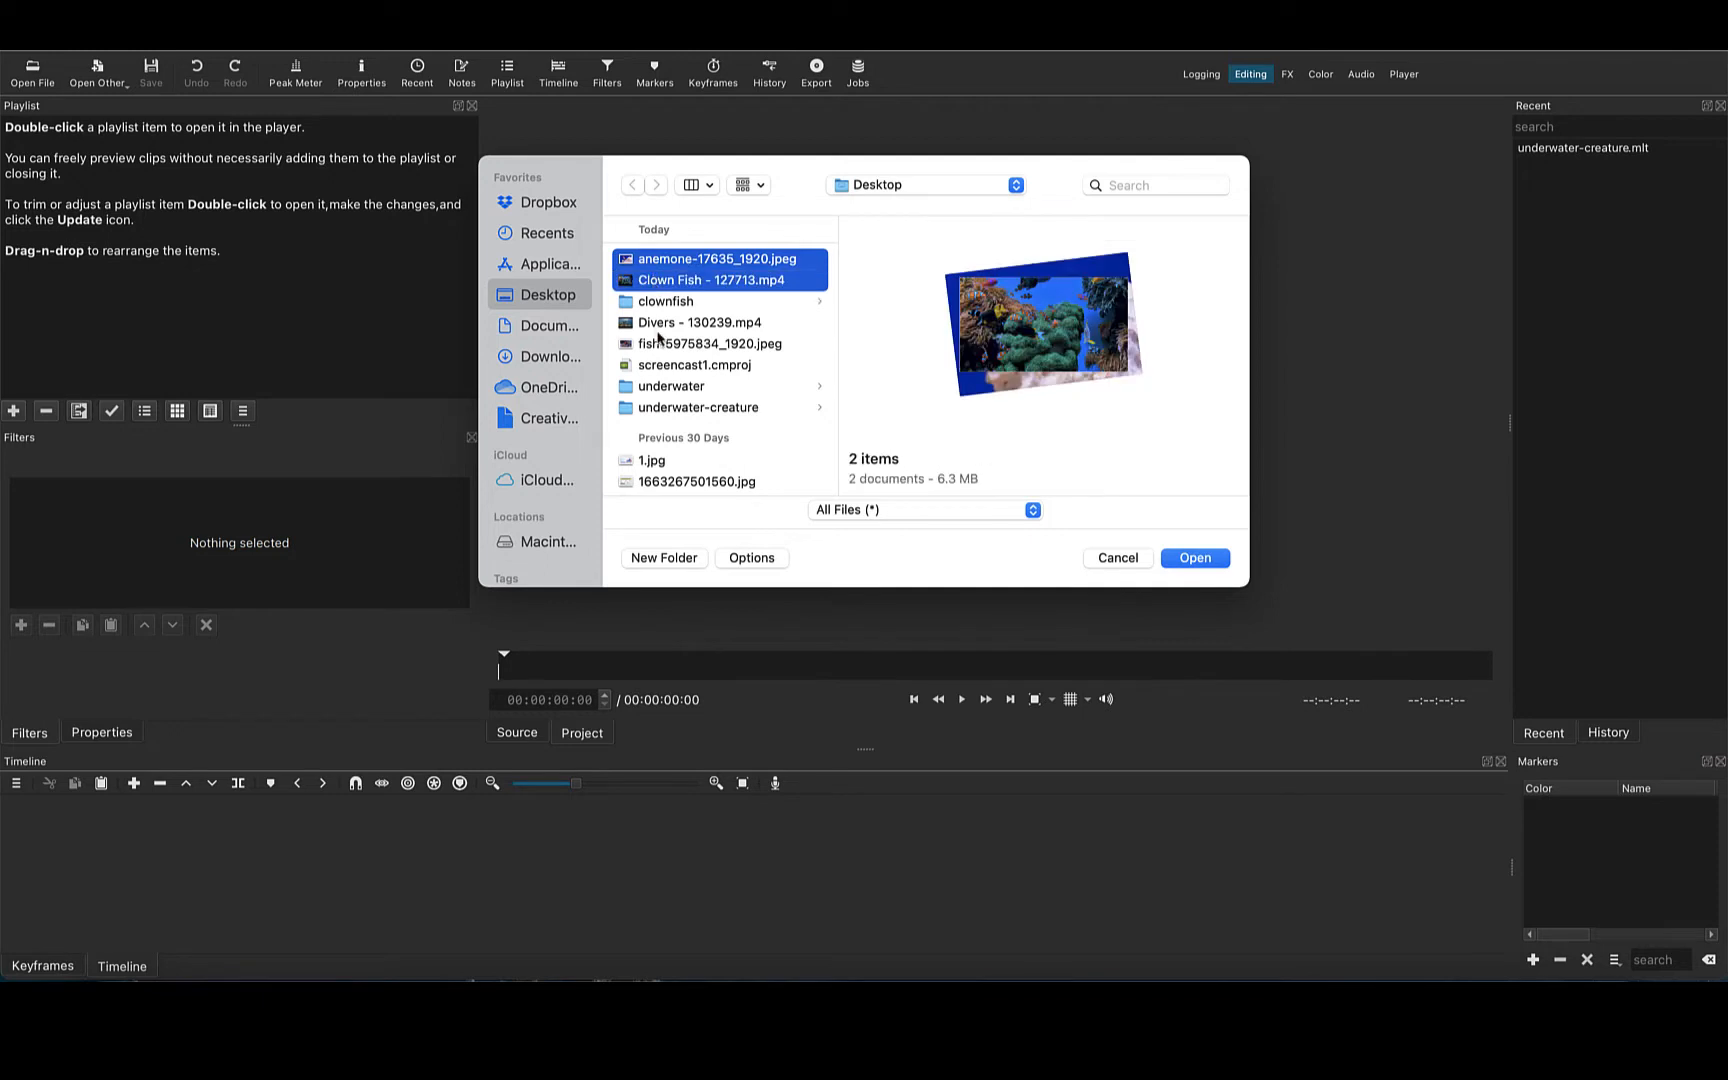
left_click(658, 327, "super")
left_click(657, 348, "super")
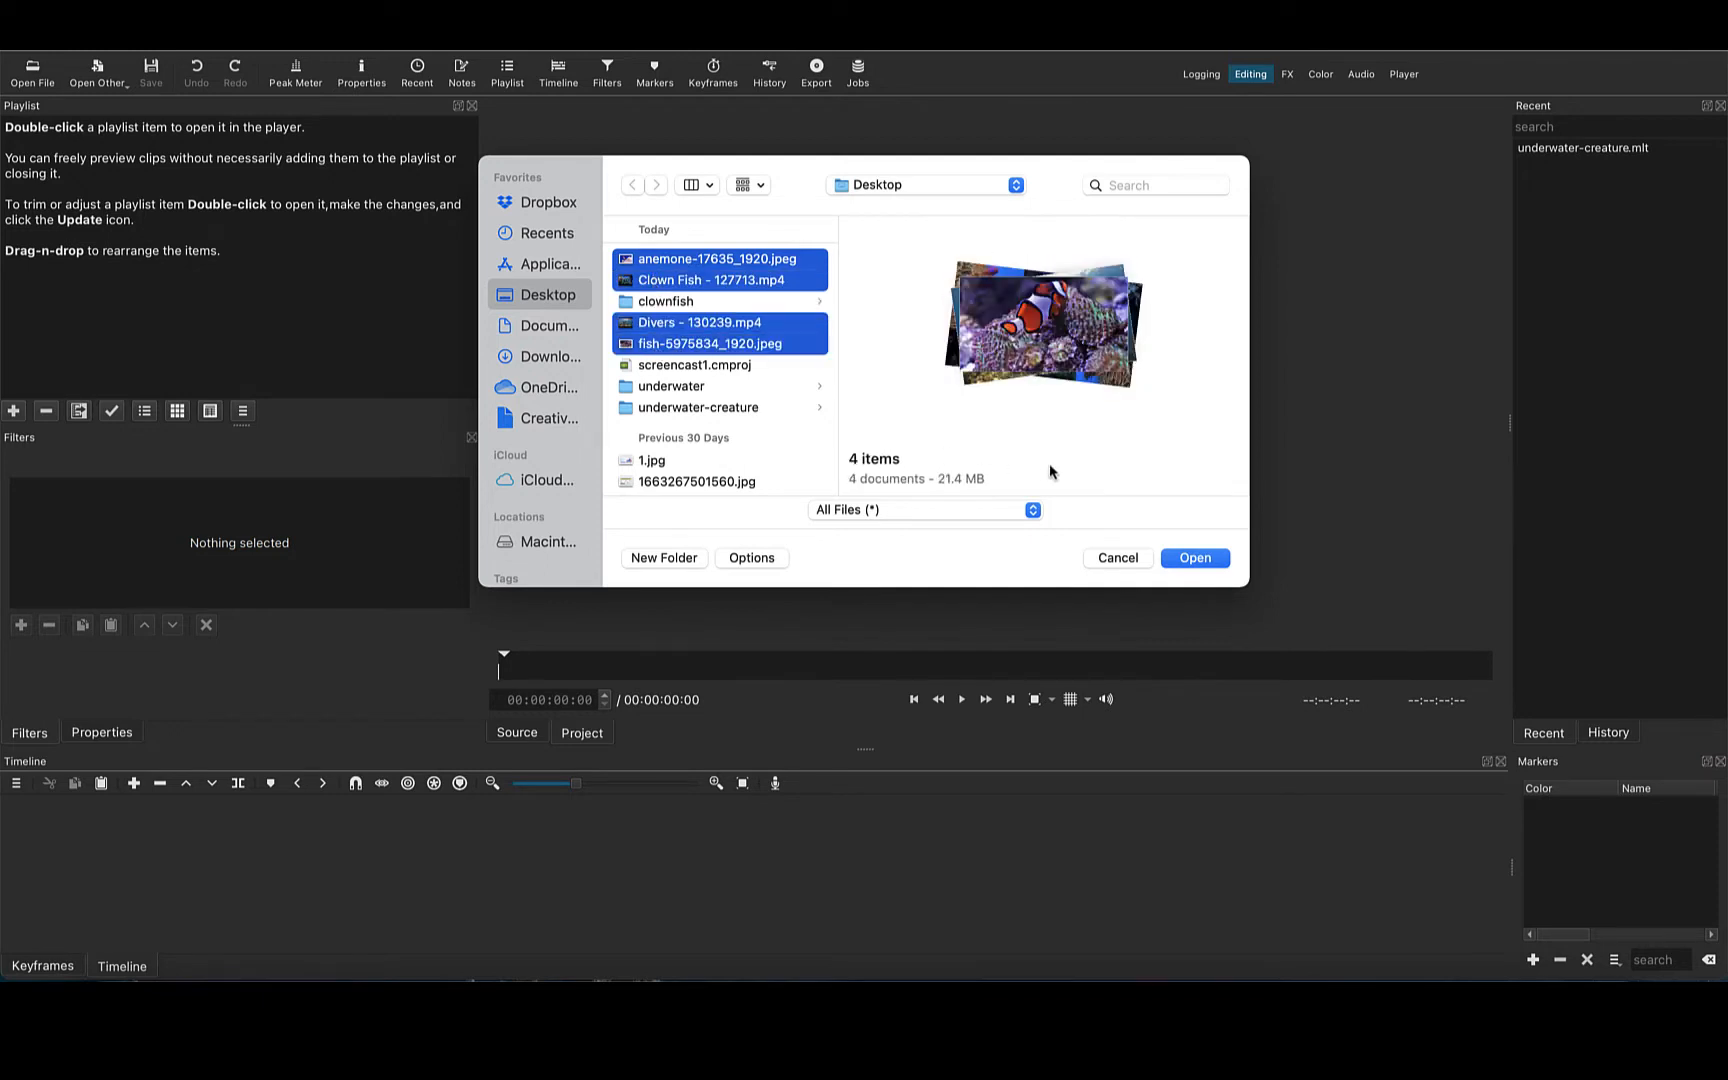
left_click(1197, 566)
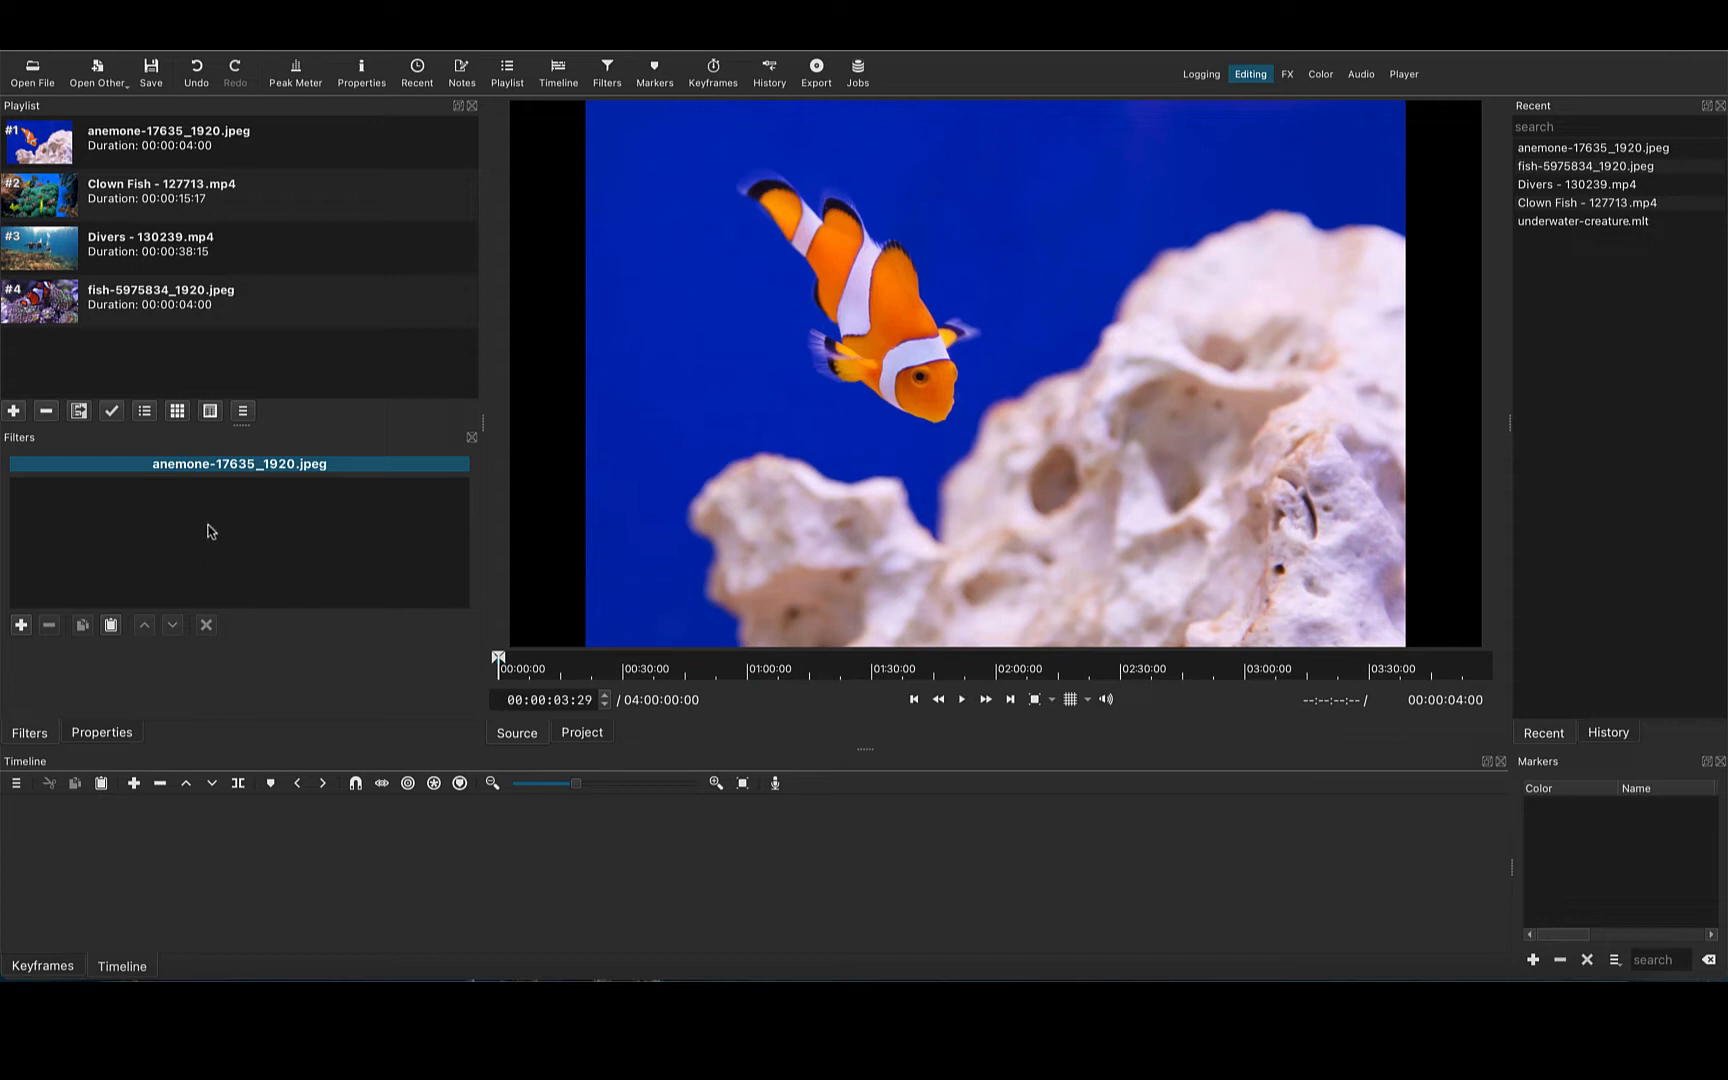
Place the anemone image, the Clown Fish video and the Divers video in that order on timeline track V1.
left_click_drag(80, 145, 203, 832)
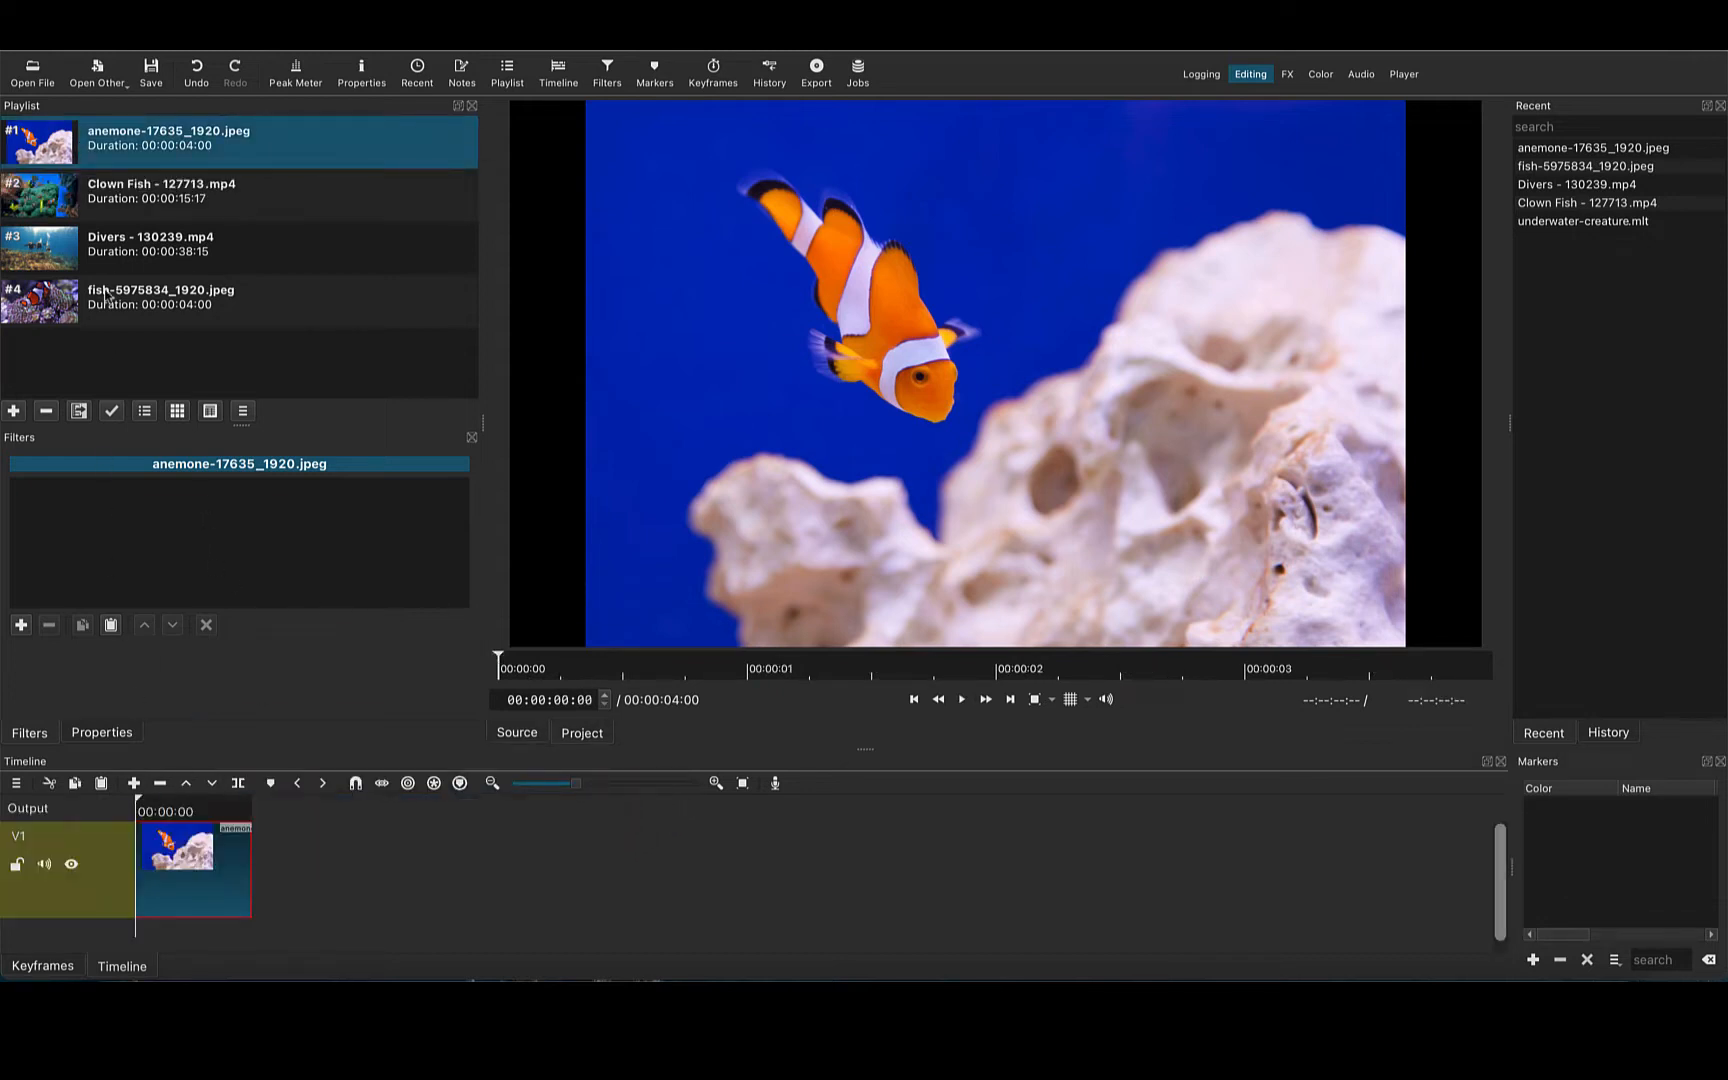
left_click_drag(112, 187, 368, 842)
left_click_drag(200, 253, 1041, 856)
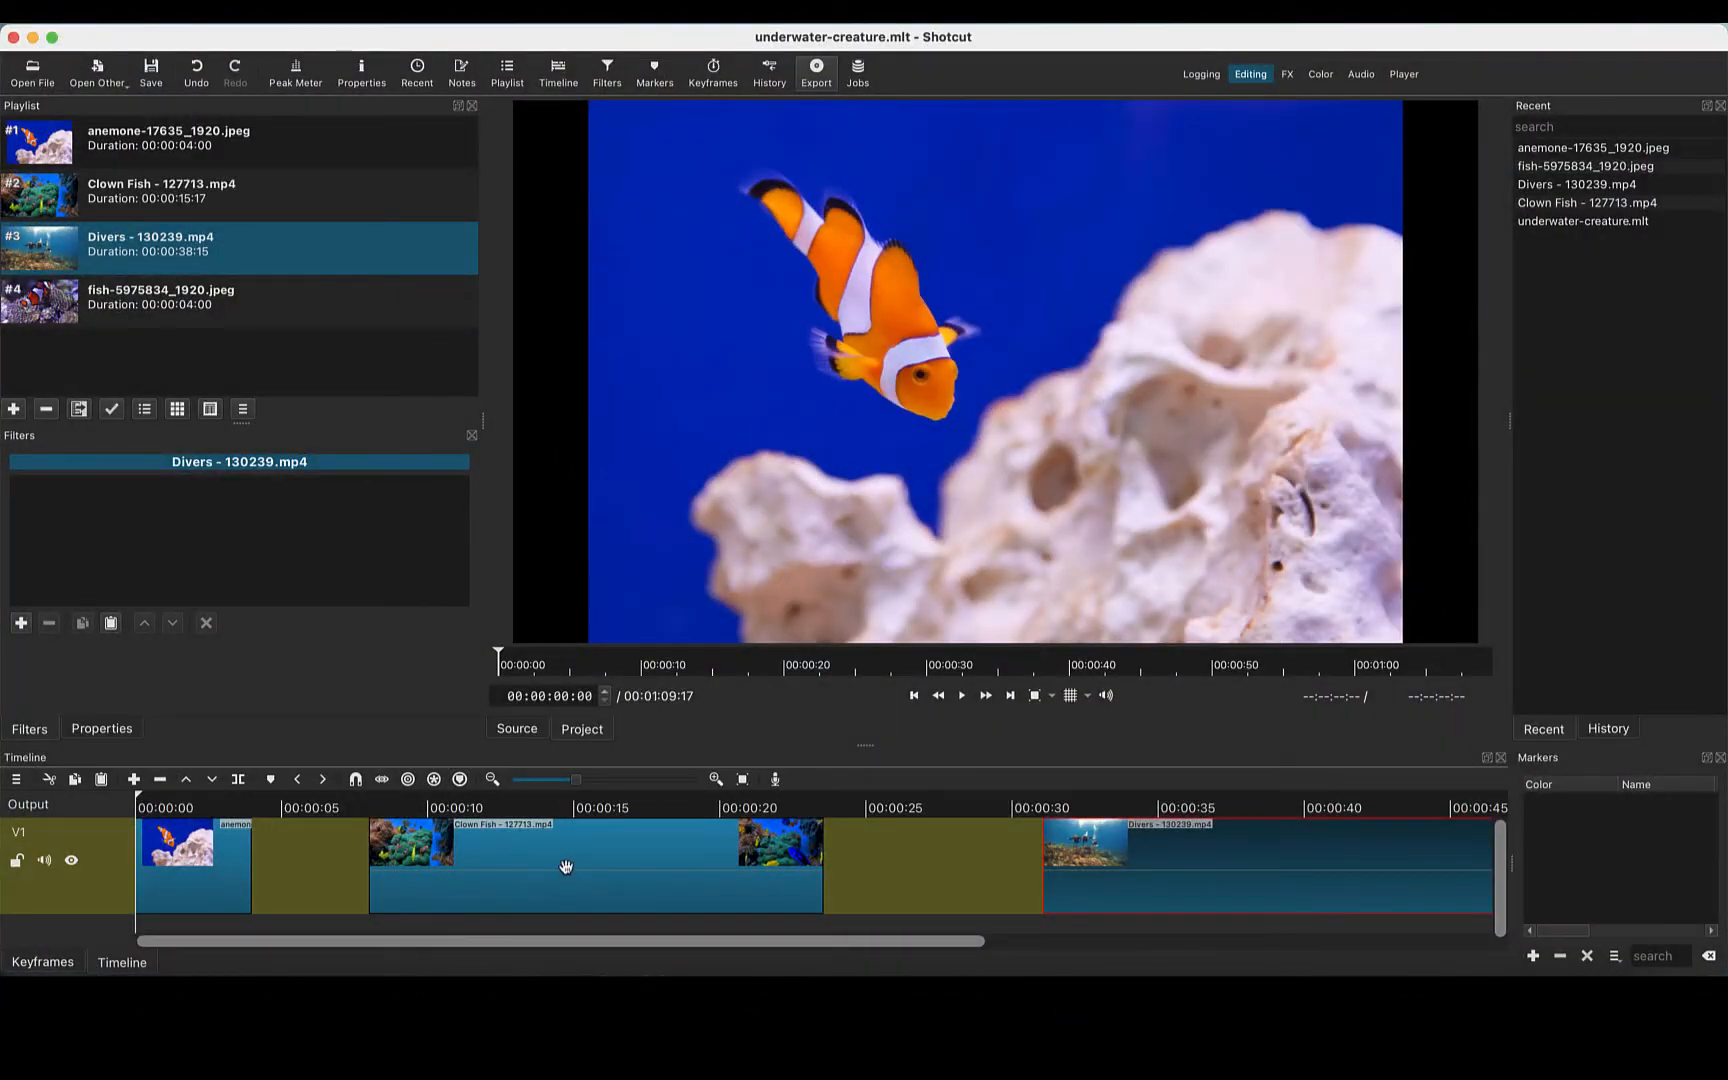
Close the gaps between the three clips on V1, trimming the Clown Fish clip to end at about 10 seconds.
left_click_drag(566, 866, 432, 850)
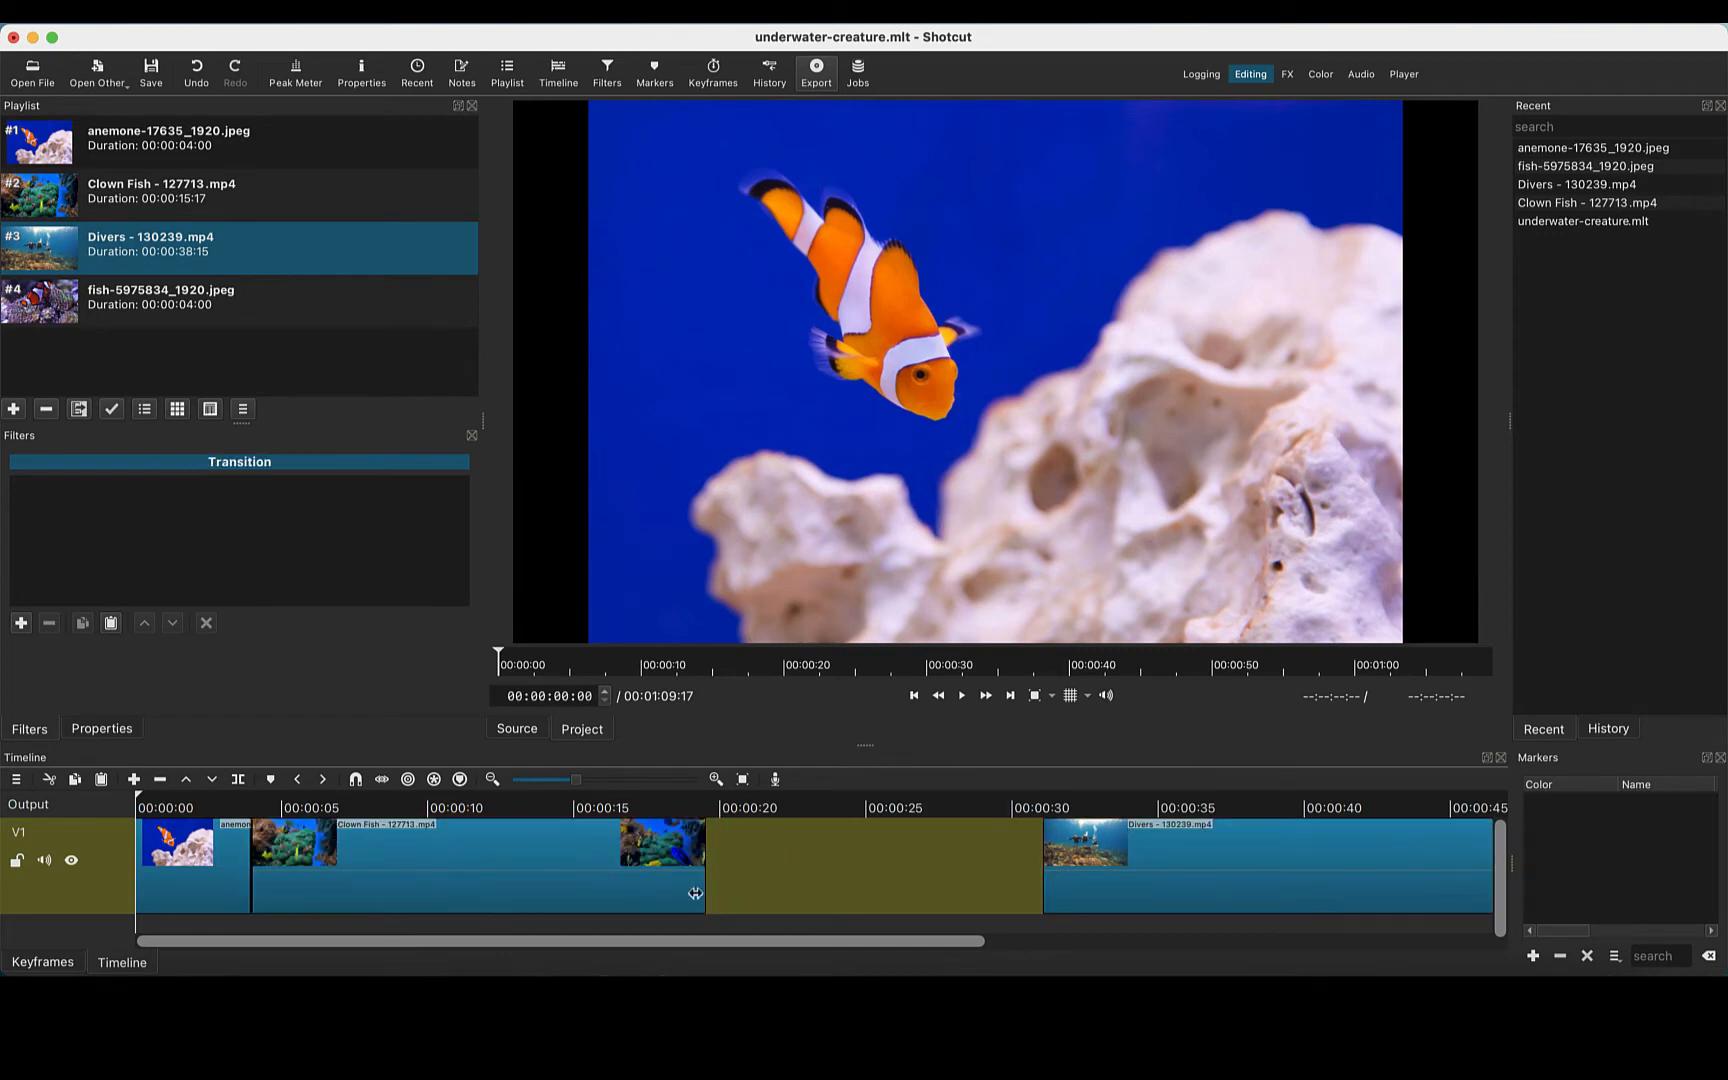
left_click_drag(704, 875, 414, 838)
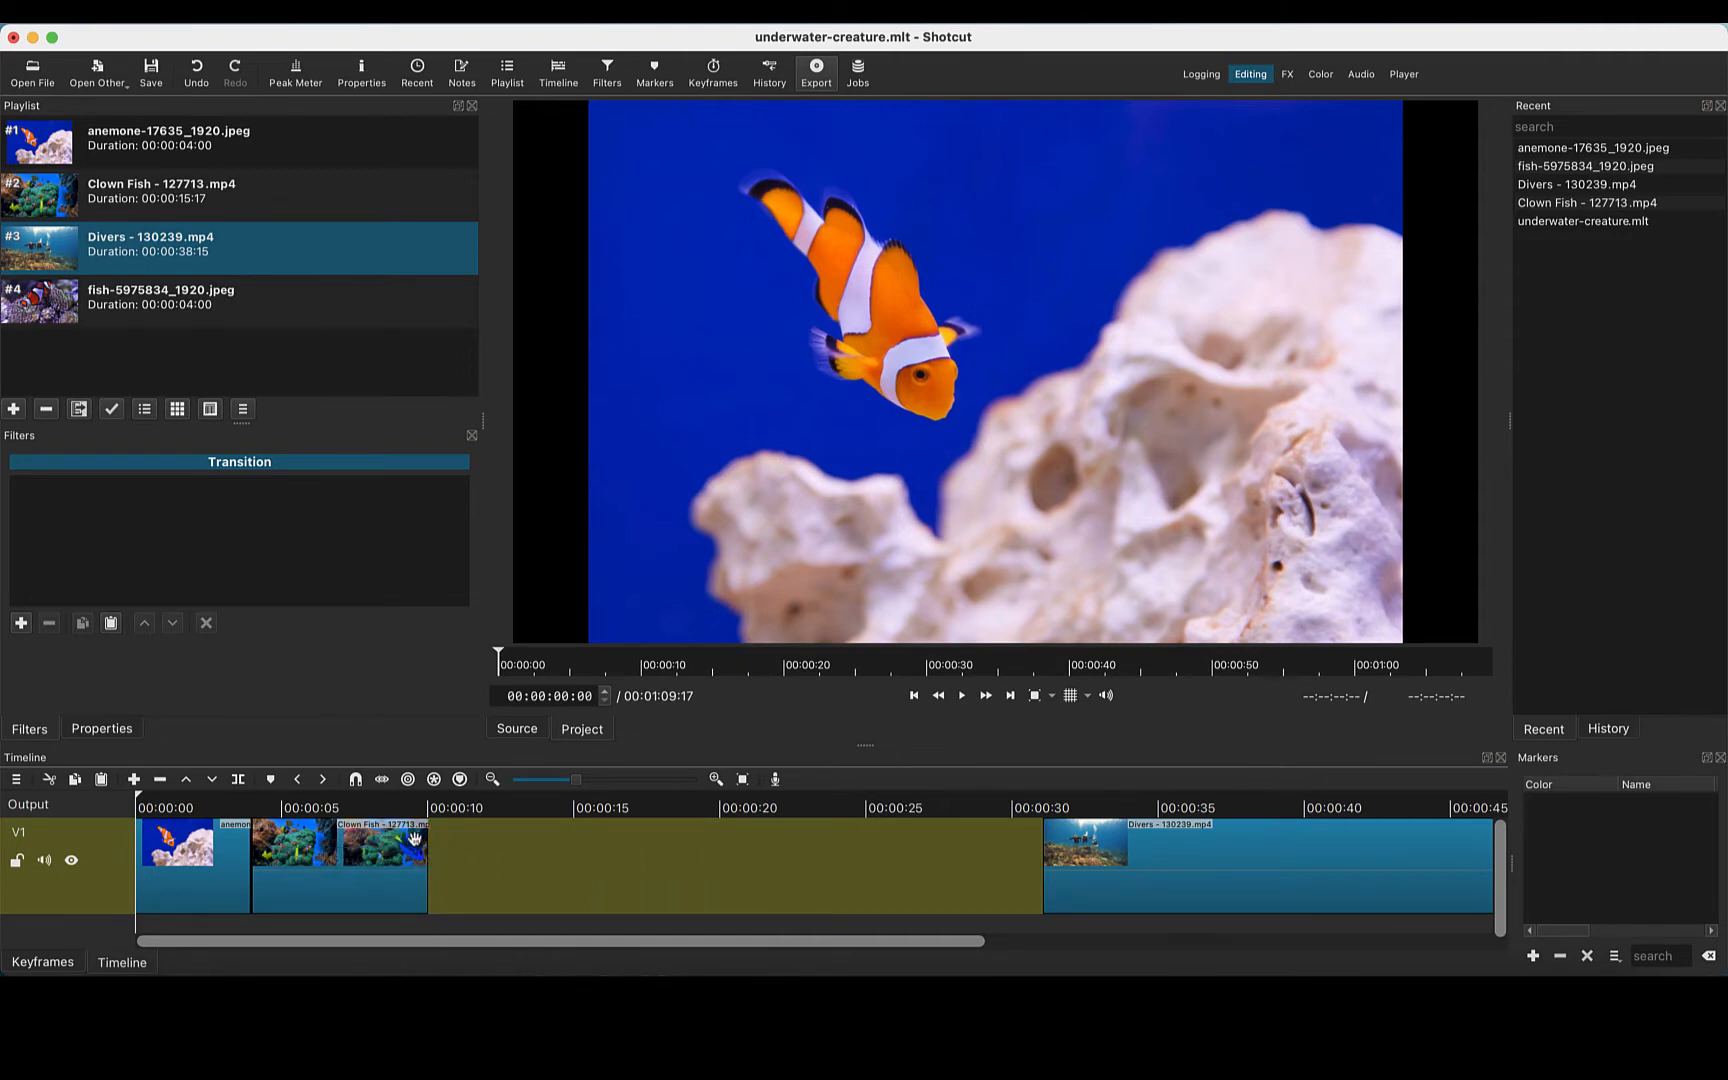
left_click_drag(1172, 858, 558, 787)
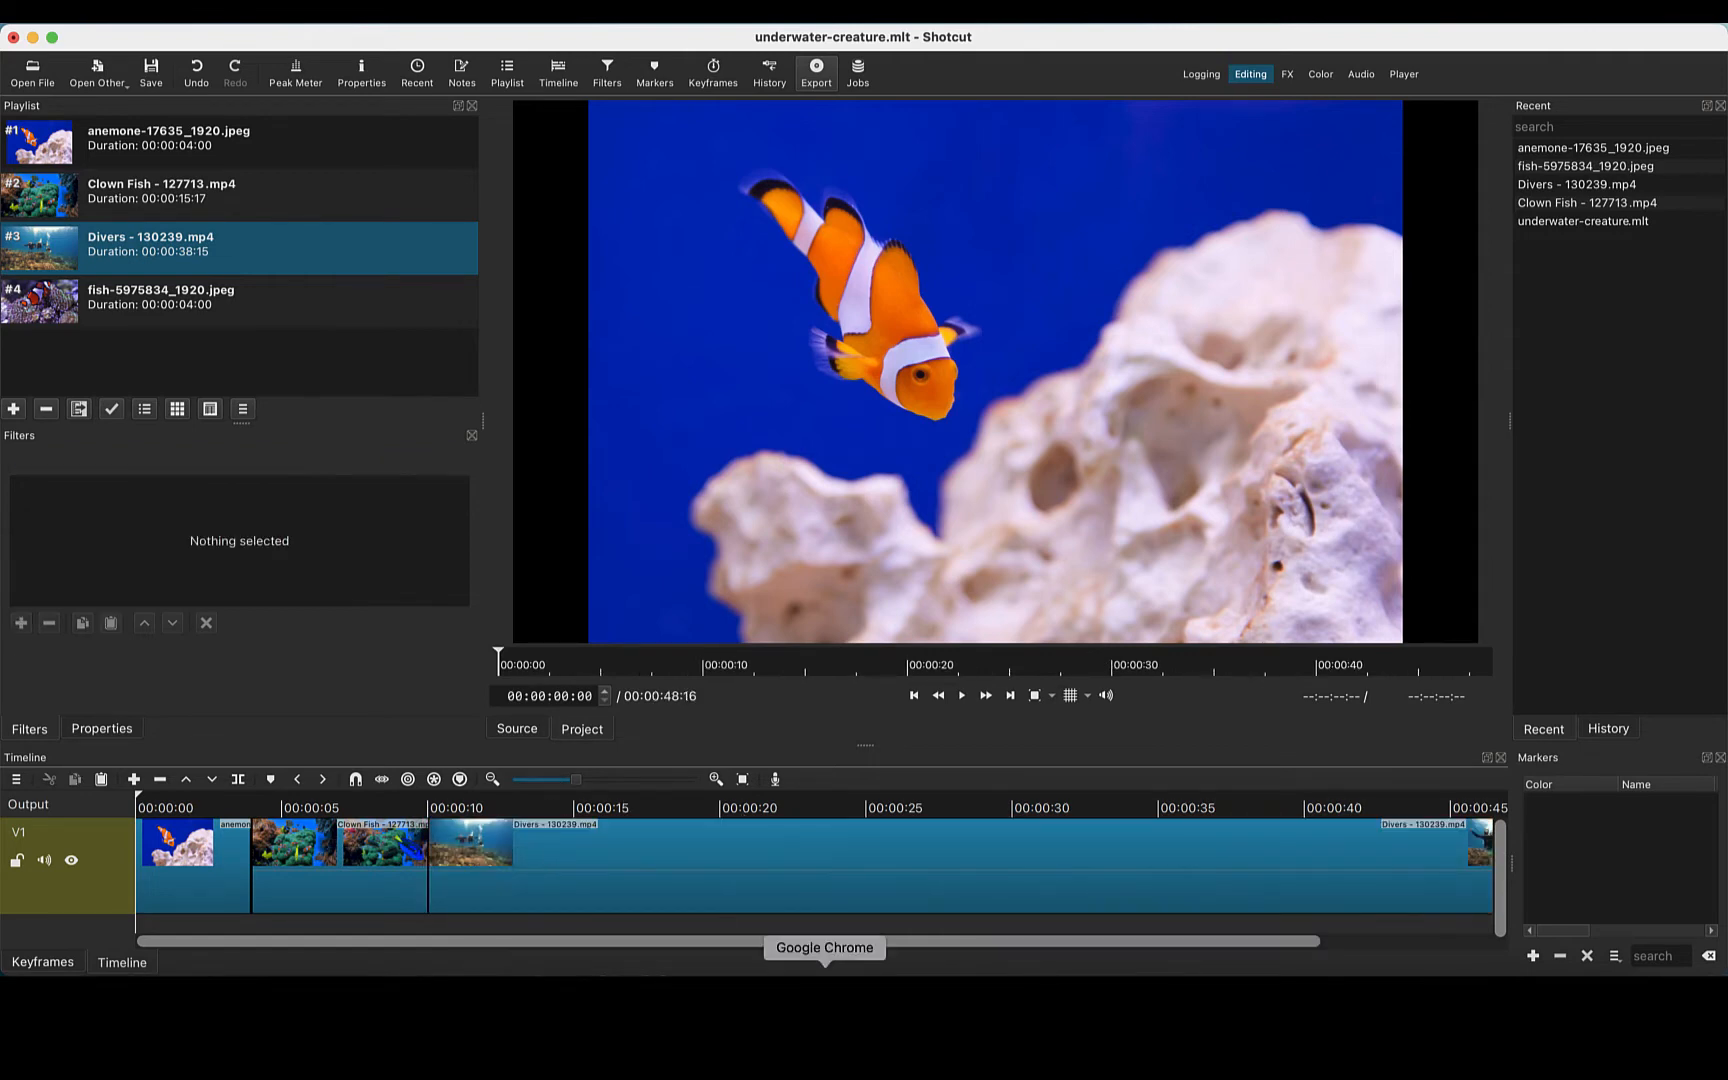
Trim the Divers clip to end at about 20 seconds and add fish-5975834_1920.jpeg after it on V1.
left_click(1397, 883)
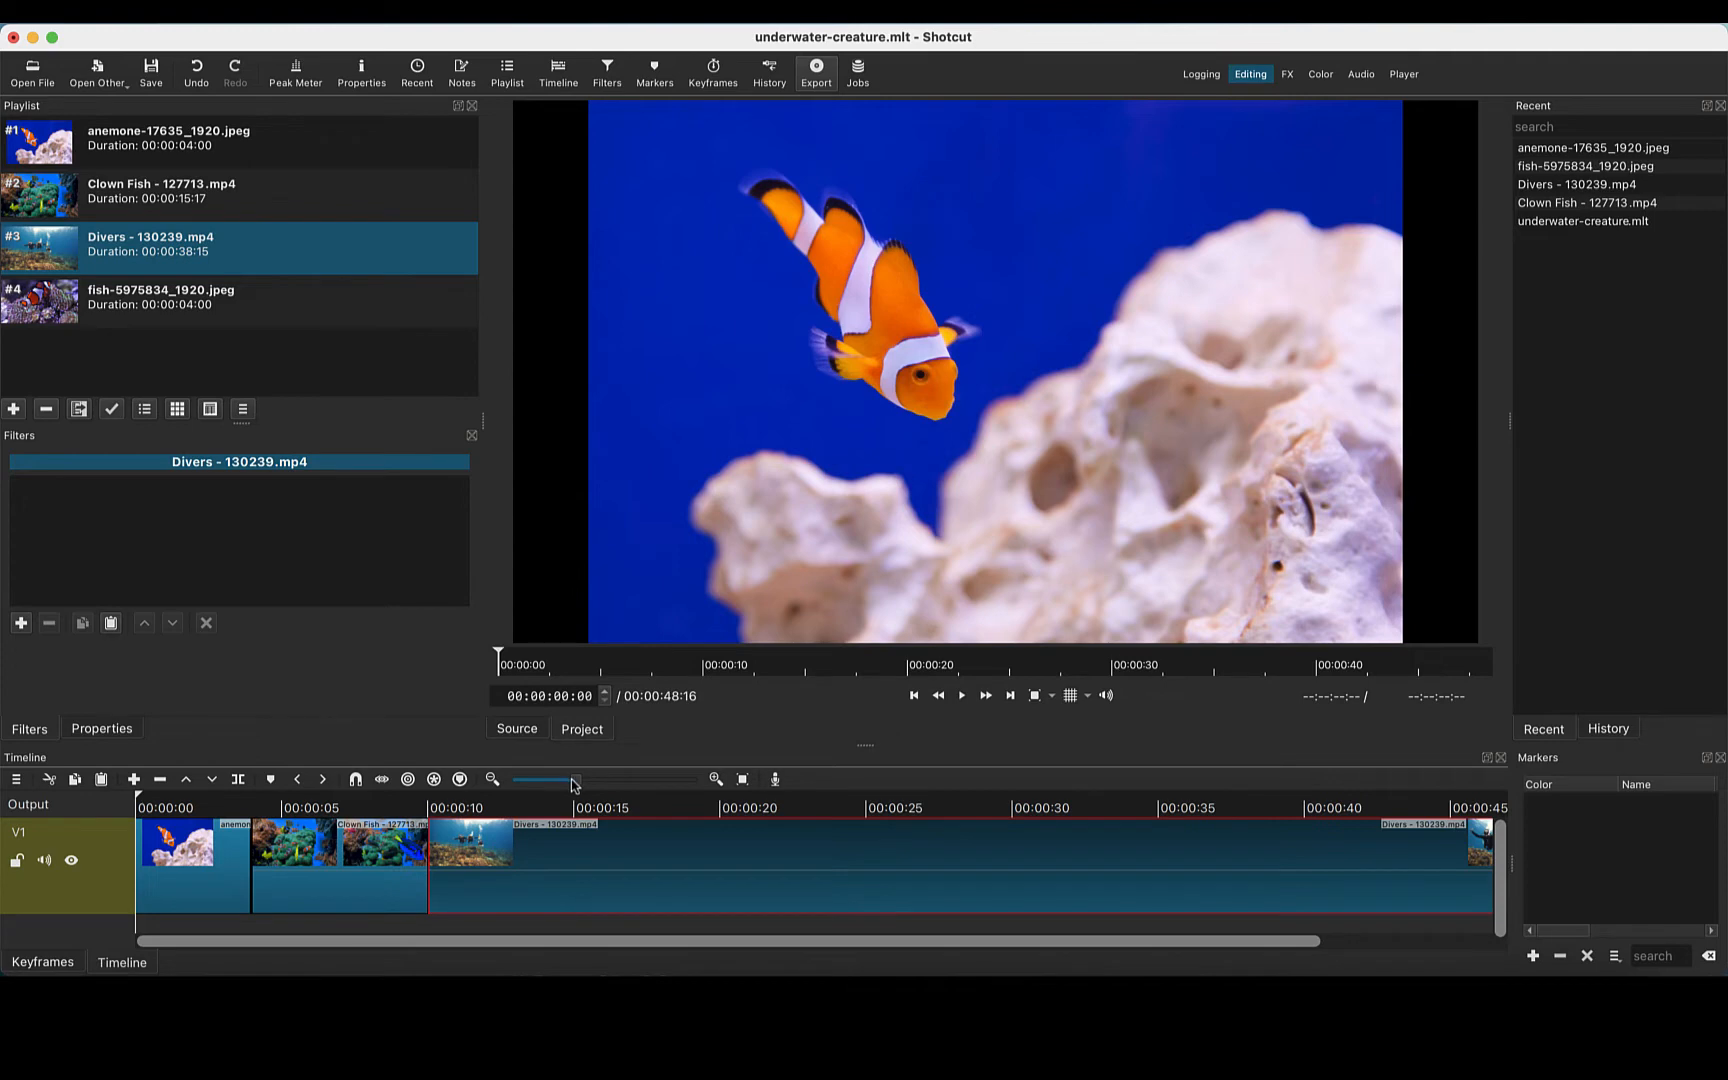
mouse_move(573, 782)
left_mouse_down()
mouse_move(530, 782)
mouse_move(560, 787)
left_mouse_up()
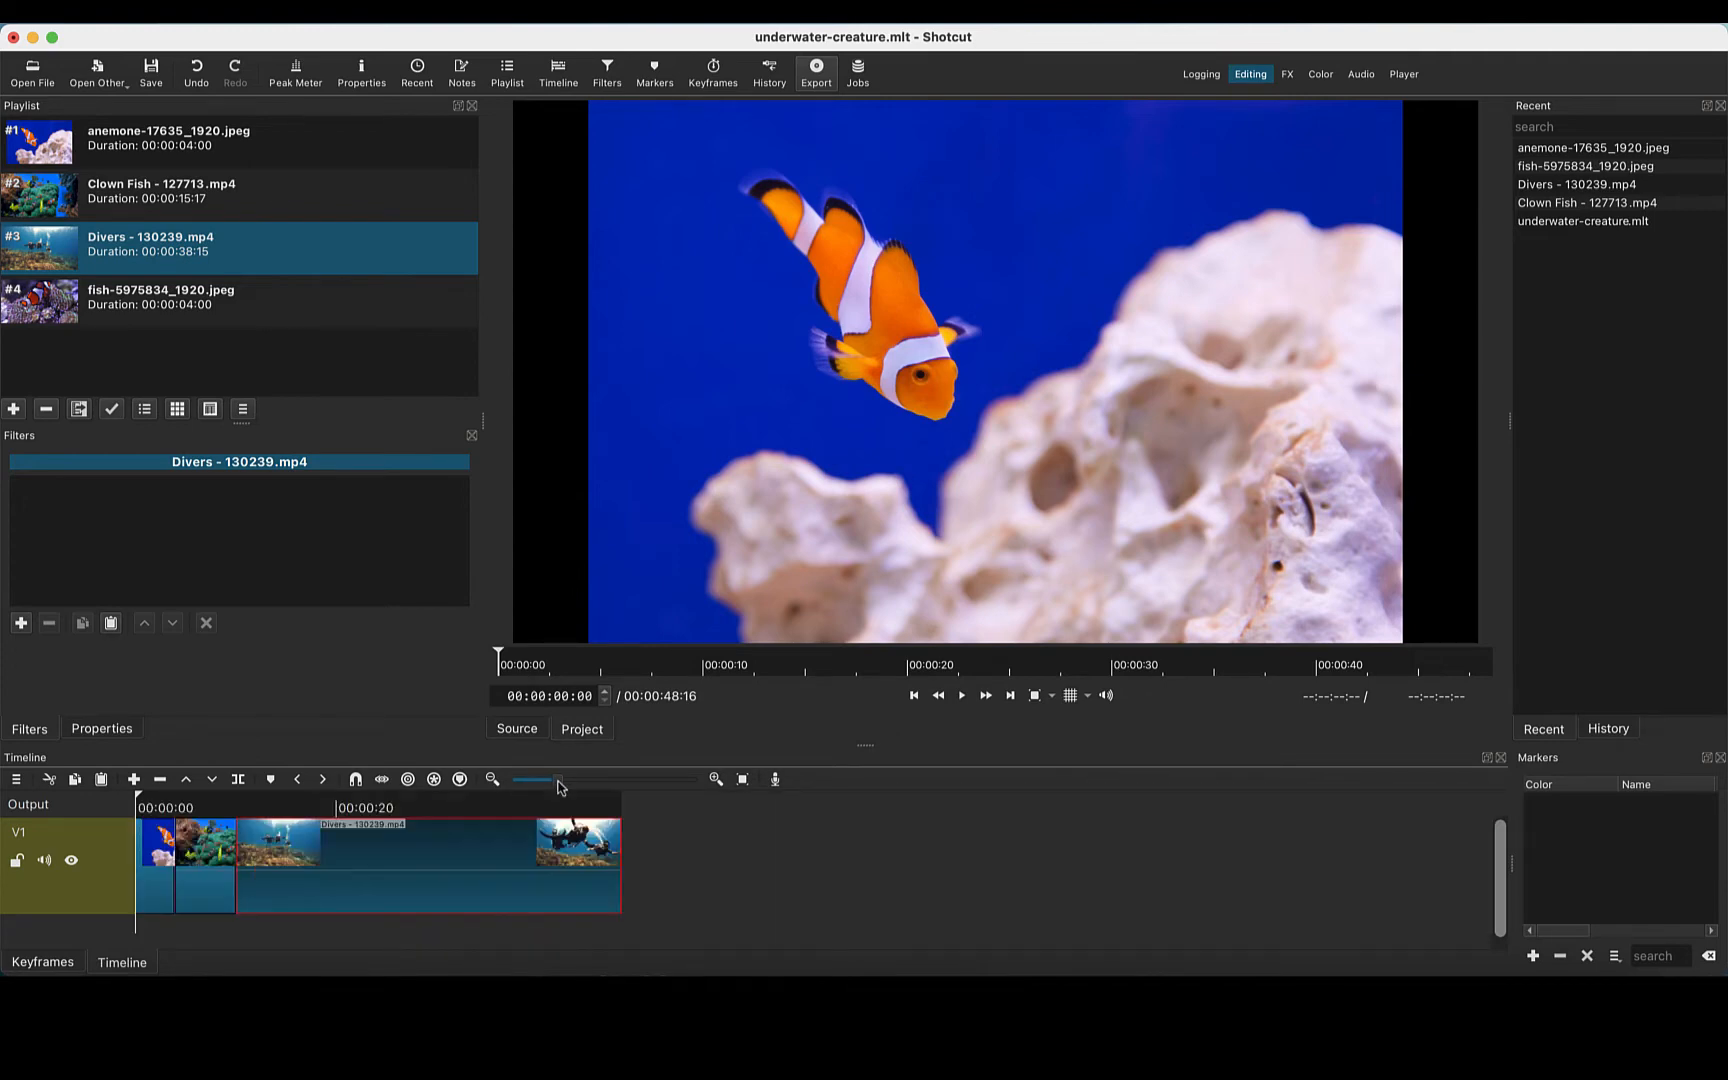
left_click_drag(619, 860, 325, 827)
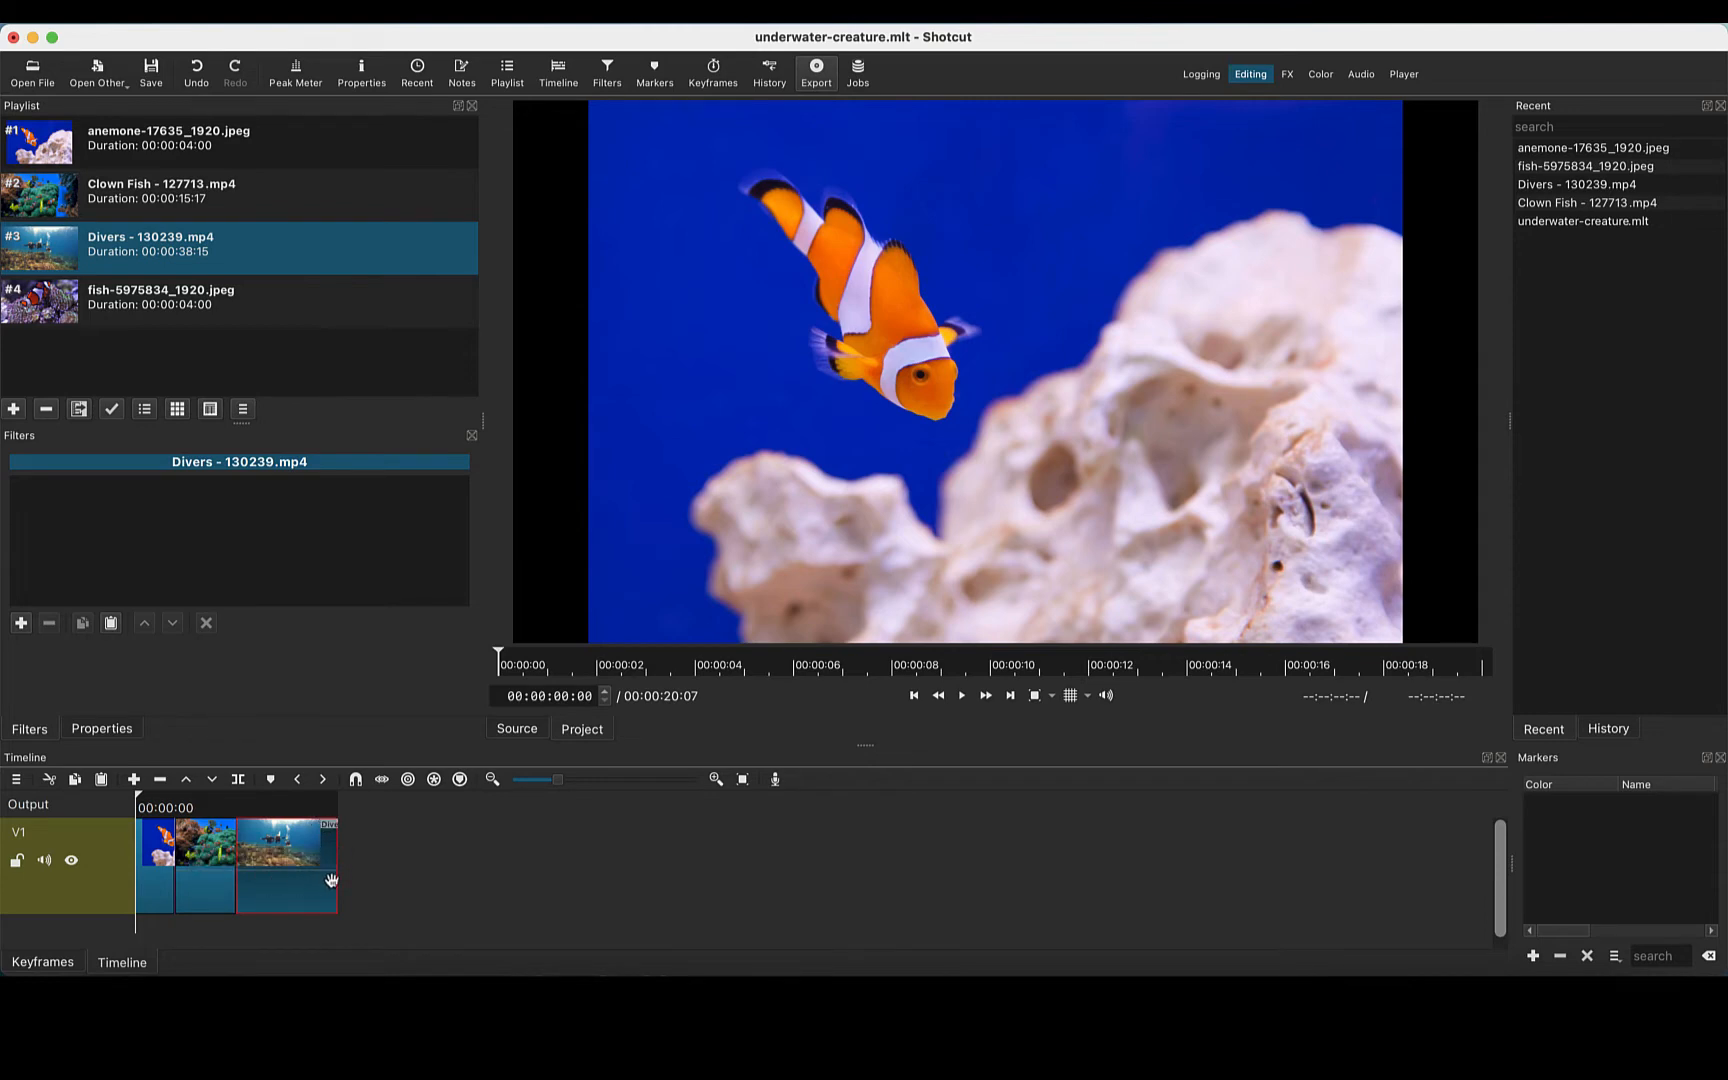
left_click_drag(55, 315, 428, 847)
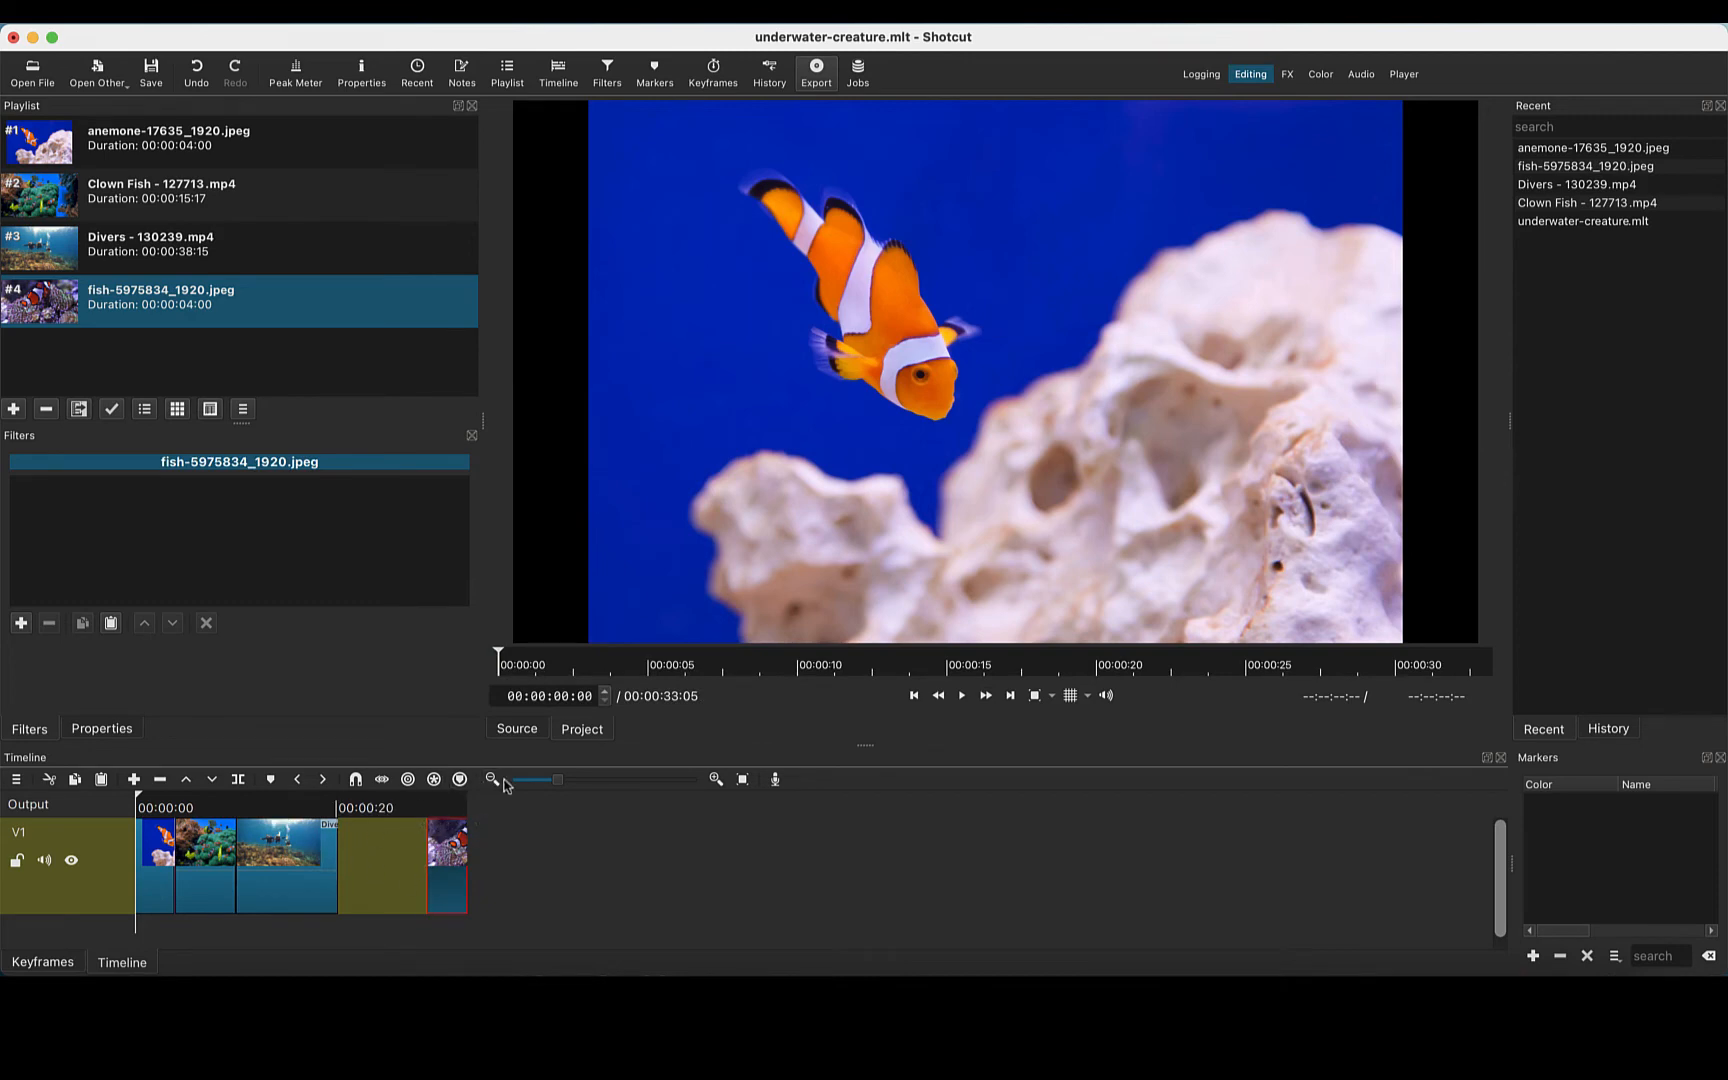
Create transitions between the four clips on V1 by overlapping each clip with the one before it.
left_click_drag(563, 786, 604, 785)
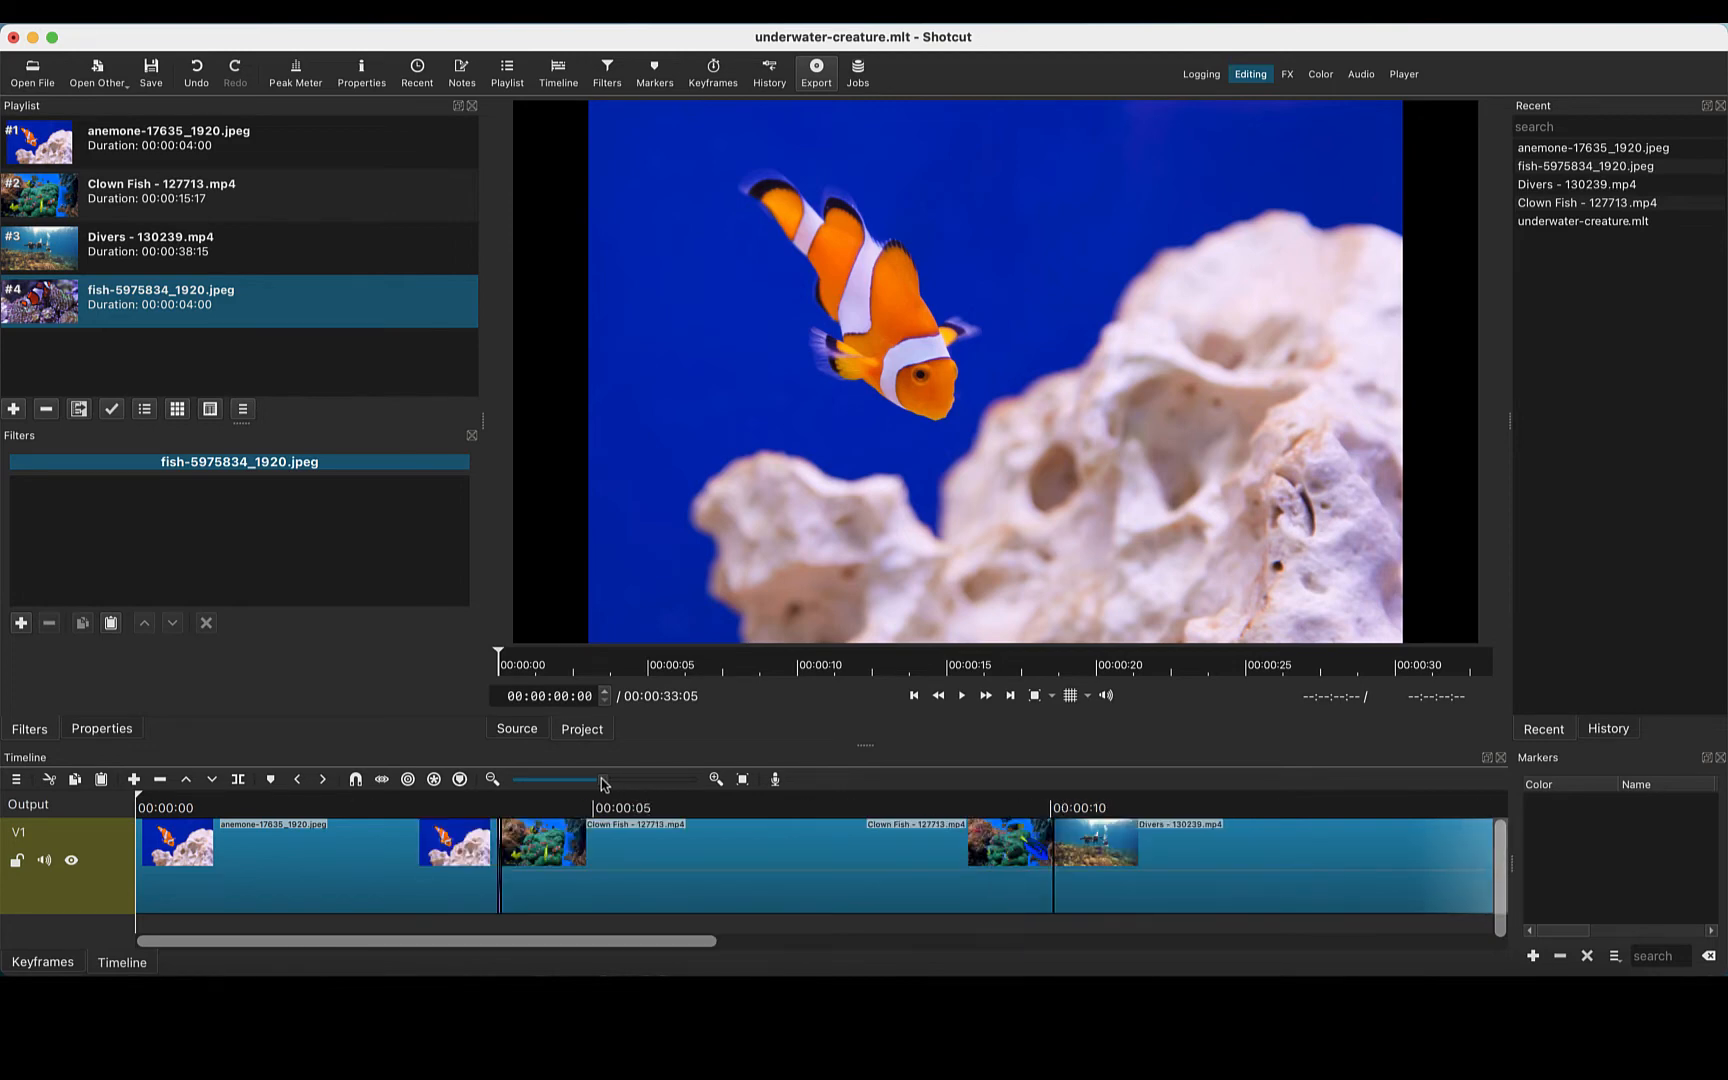
left_click_drag(538, 858, 590, 857)
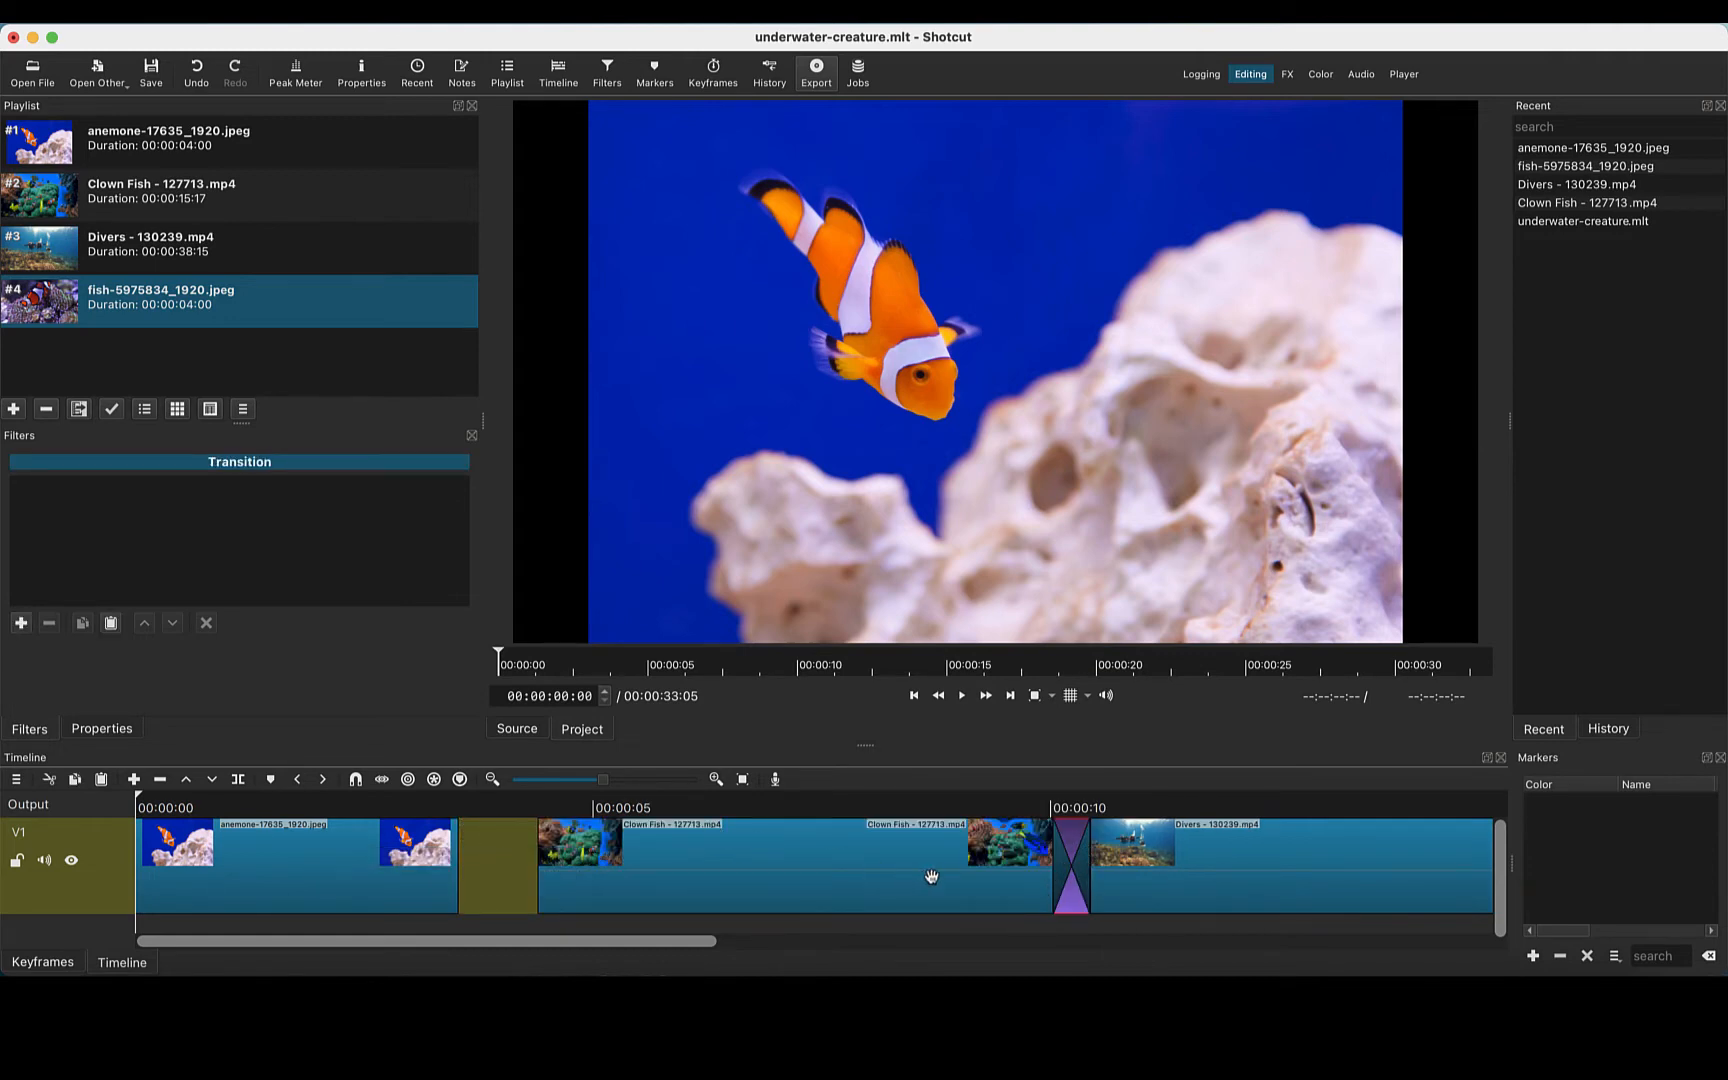
left_click_drag(931, 877, 817, 863)
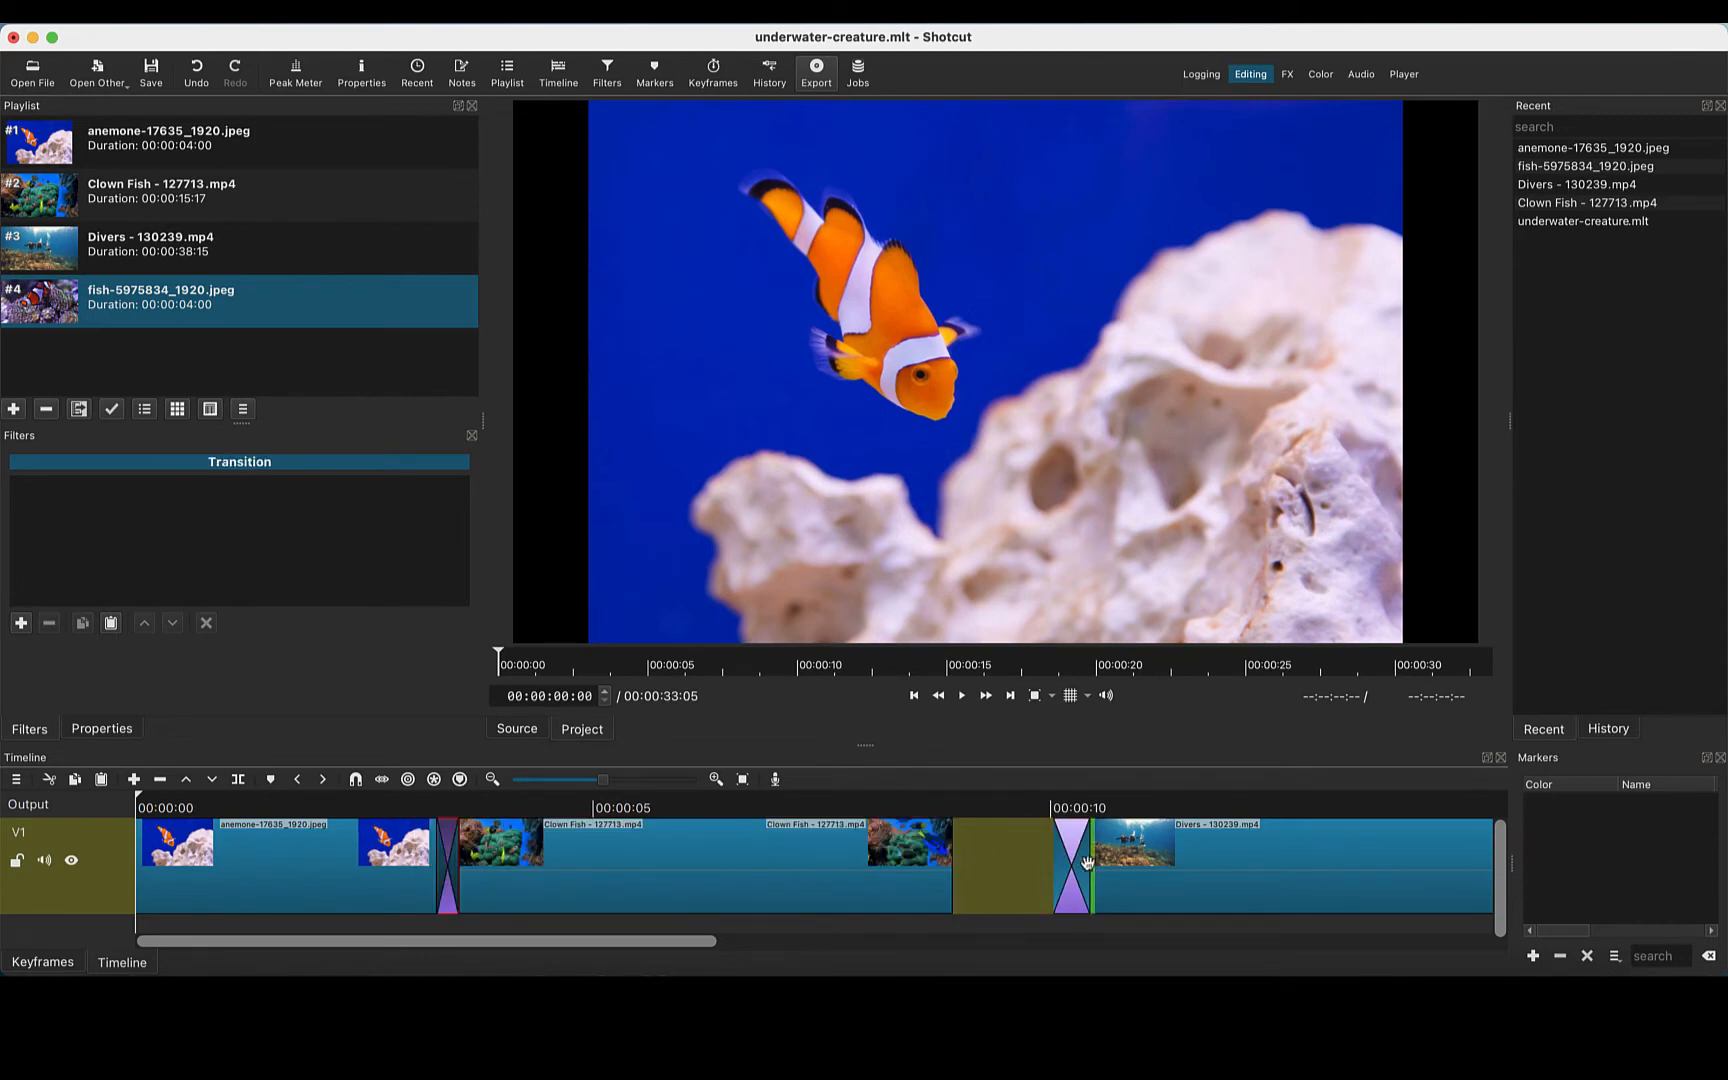
left_click_drag(1122, 864, 940, 854)
left_click(967, 853)
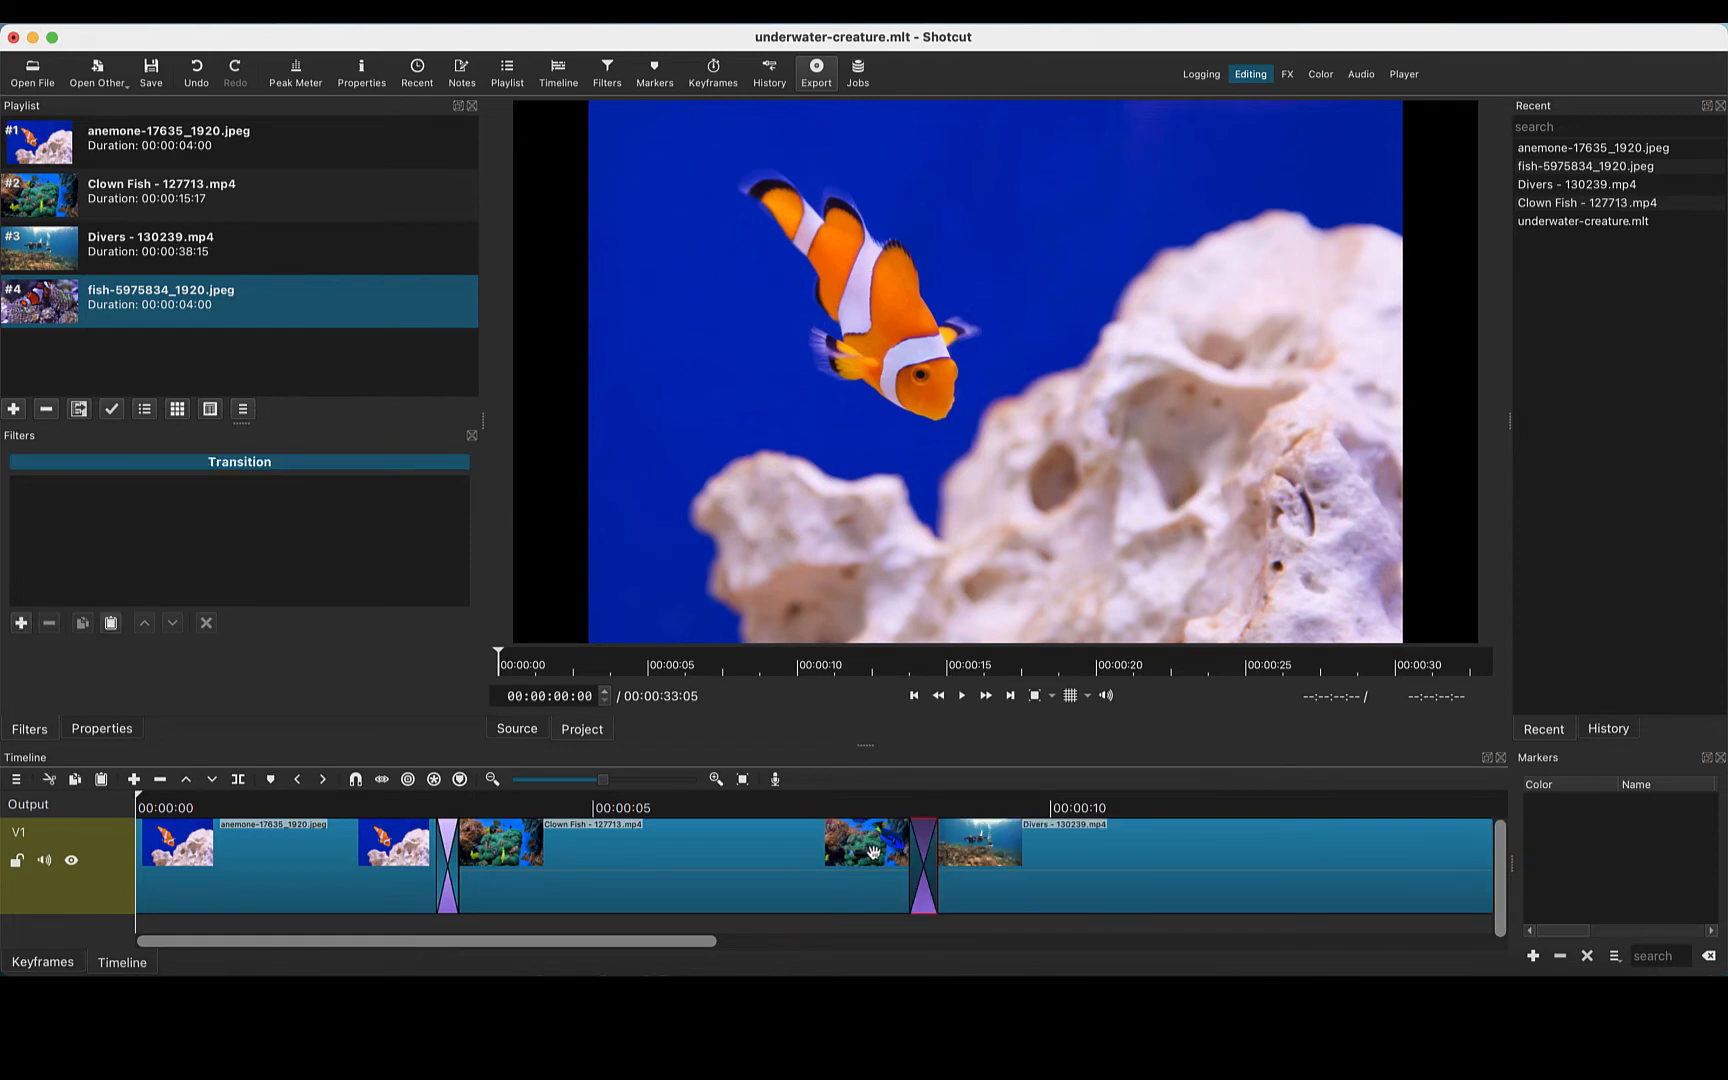
left_click_drag(679, 948, 1355, 945)
left_click_drag(1337, 876, 279, 734)
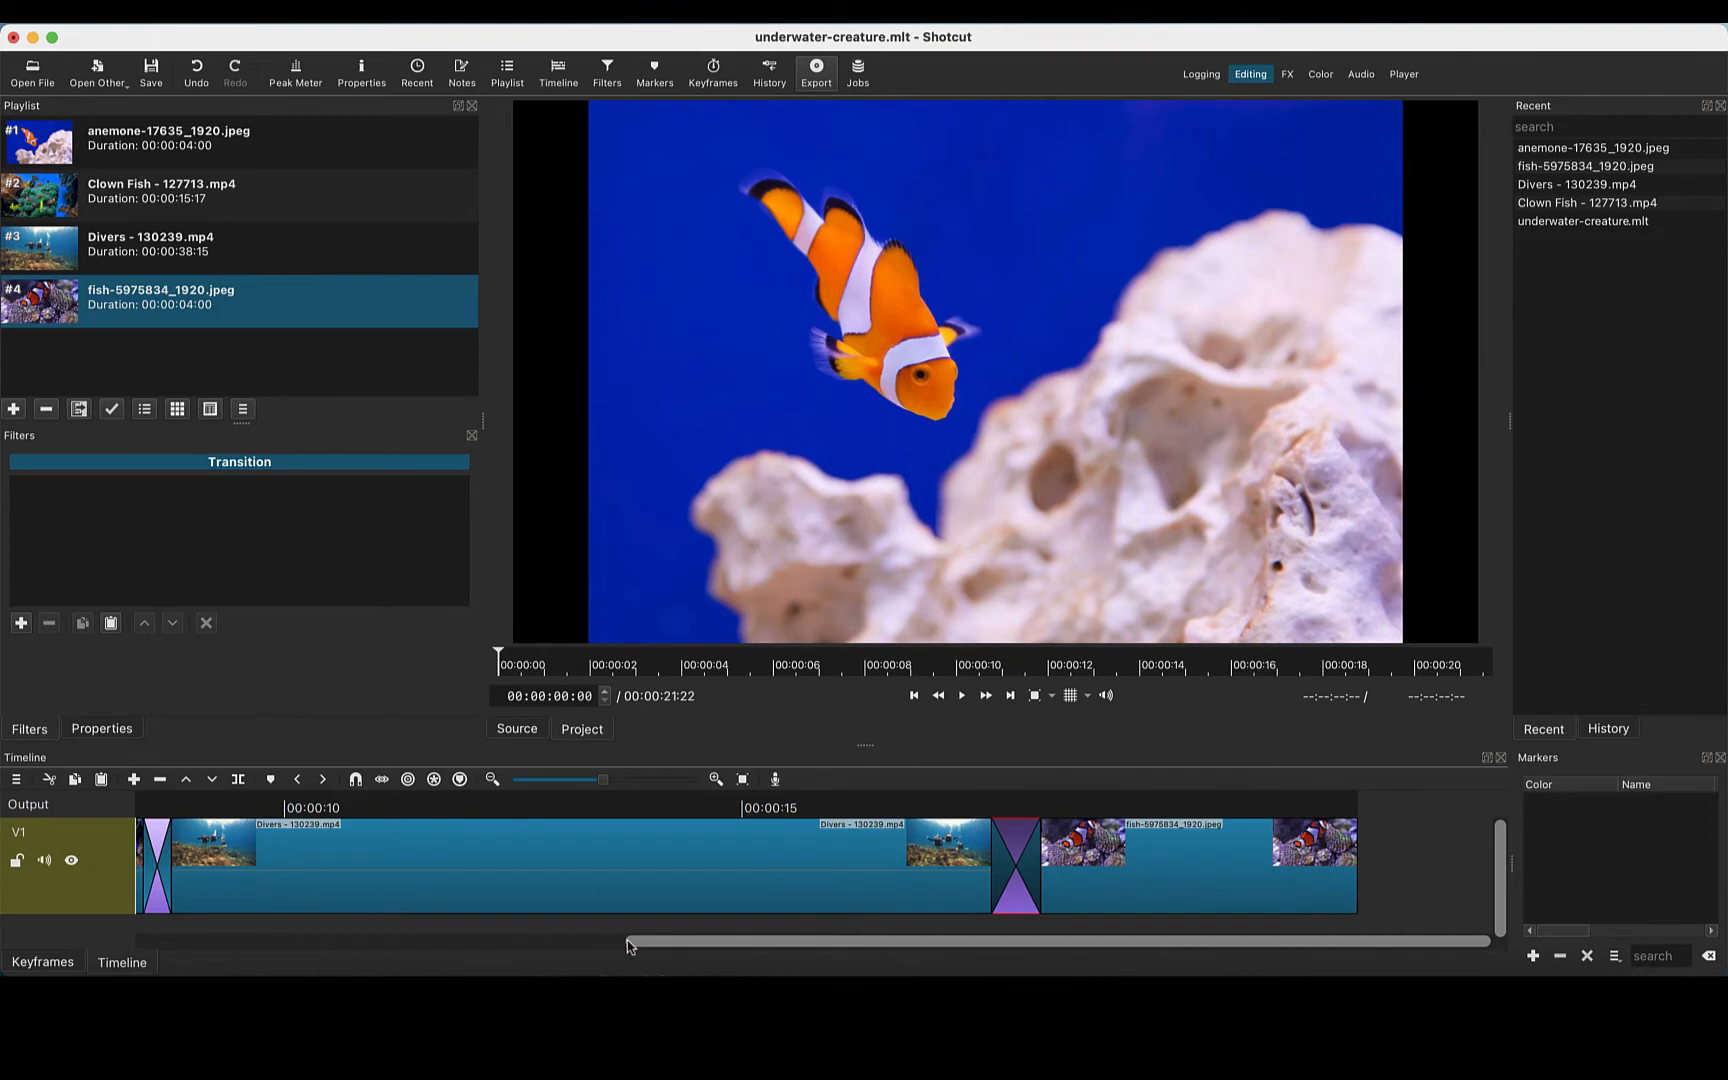
Overlap the Clown Fish clip with the end of the anemone image and keep Dissolve as the transition's video type.
left_click_drag(681, 946, 193, 945)
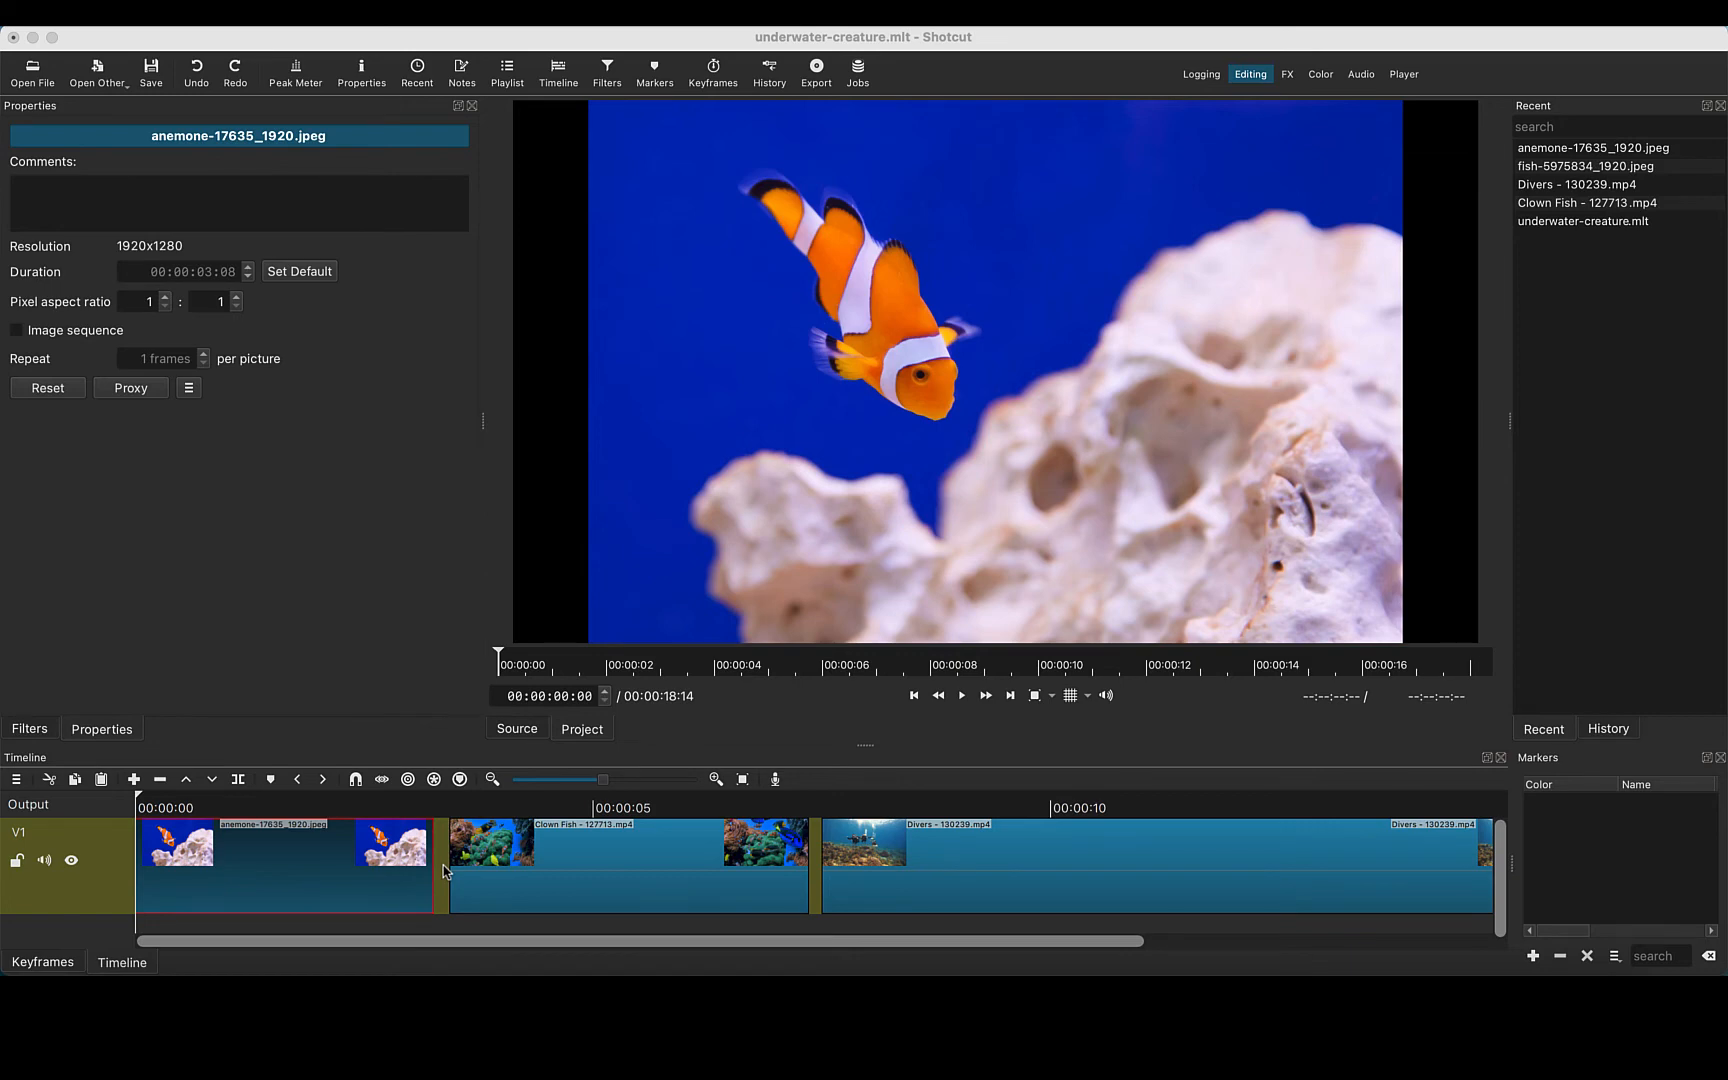
left_click(516, 884)
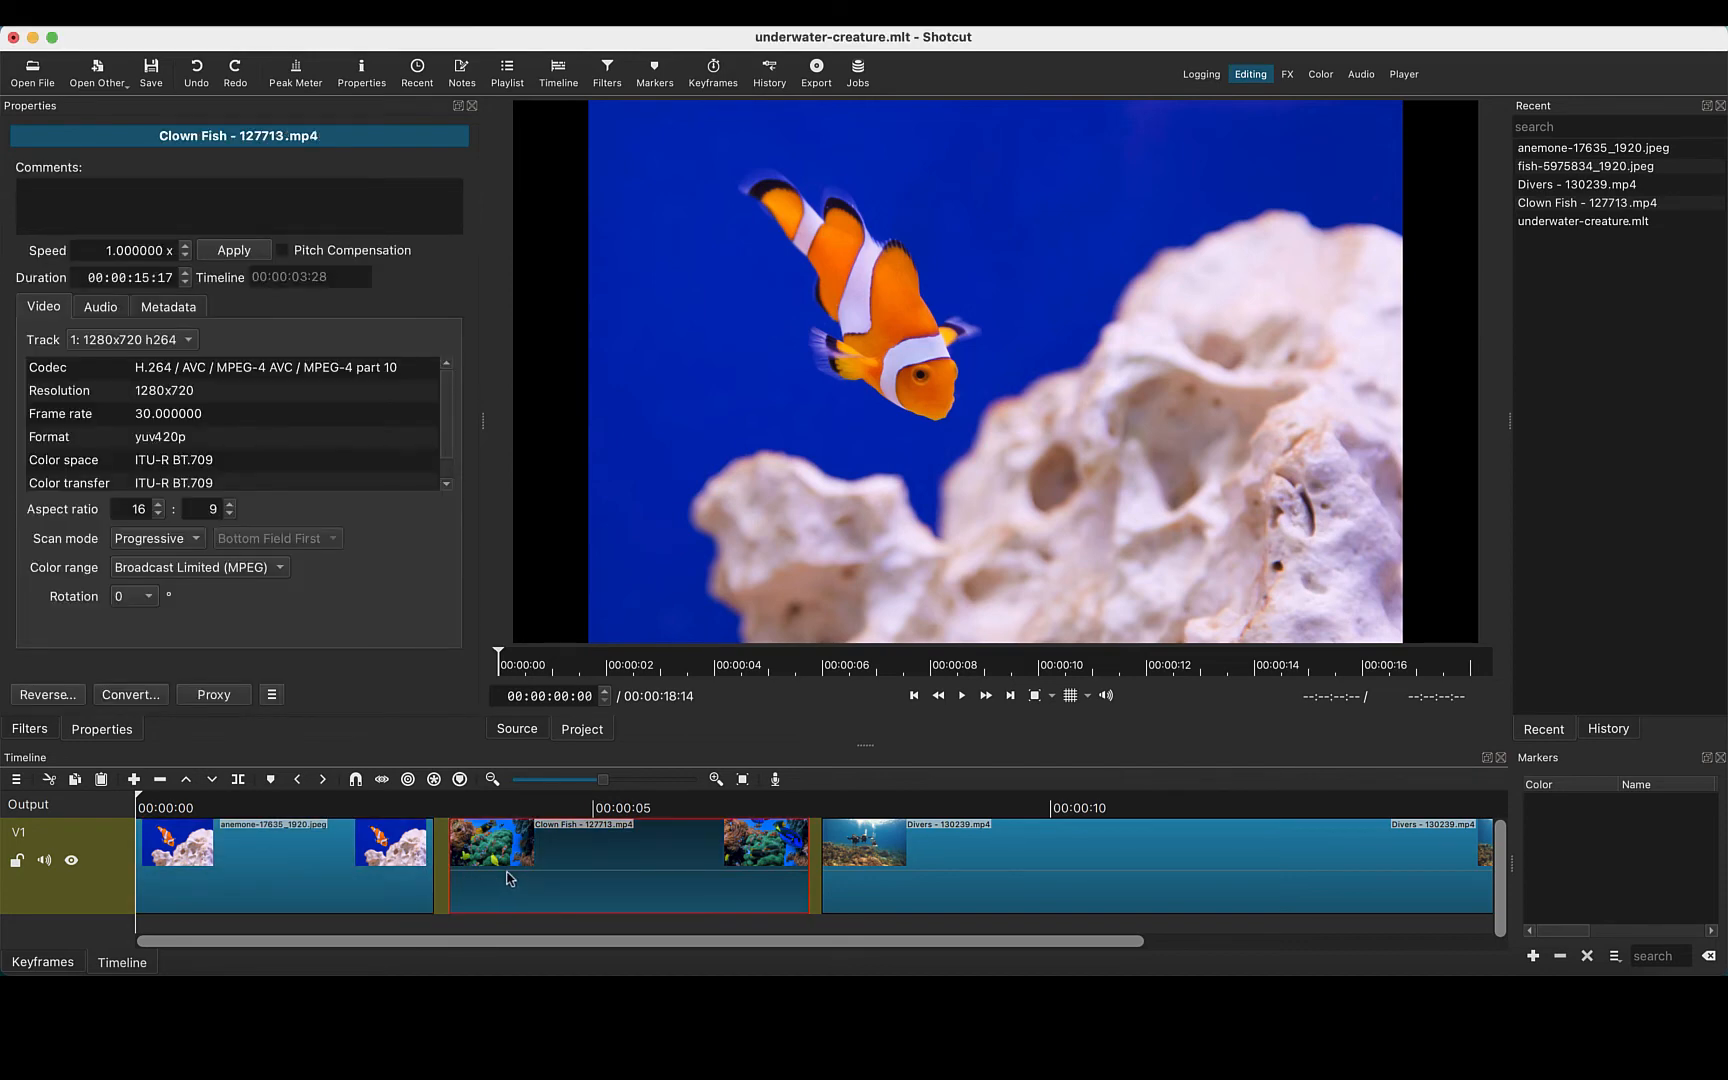
left_click(292, 872)
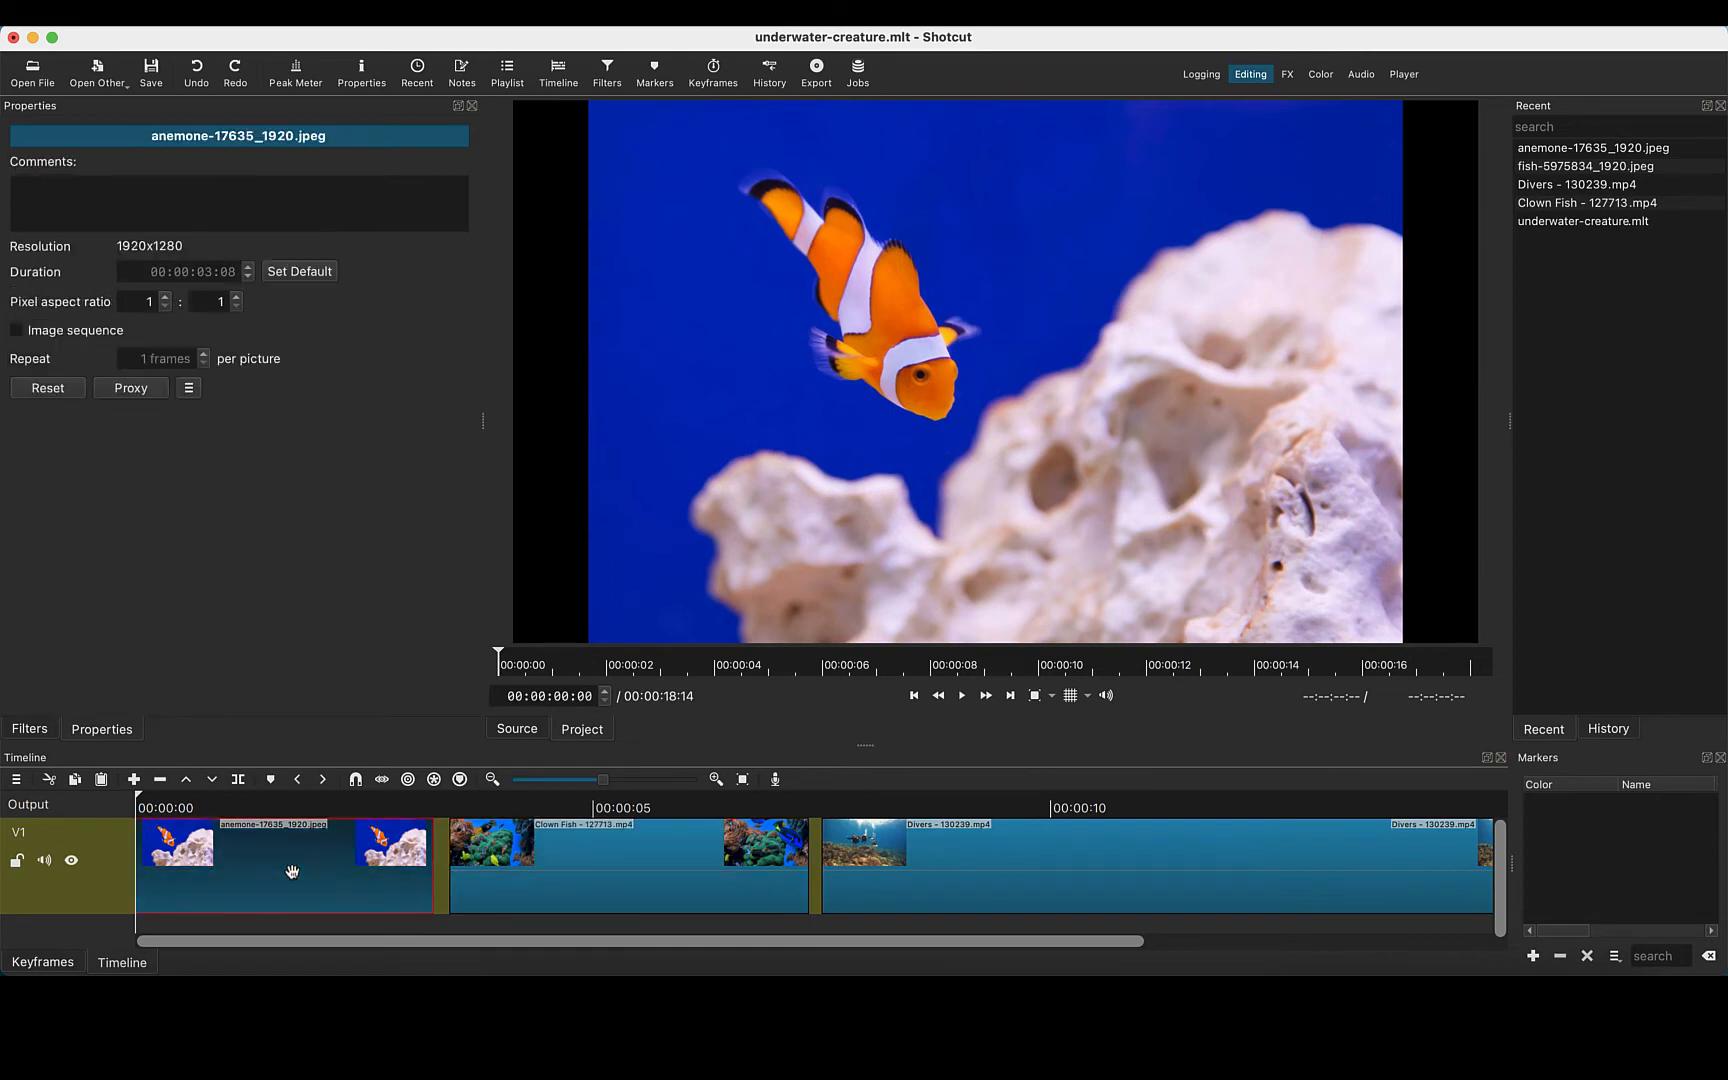
left_click(538, 876)
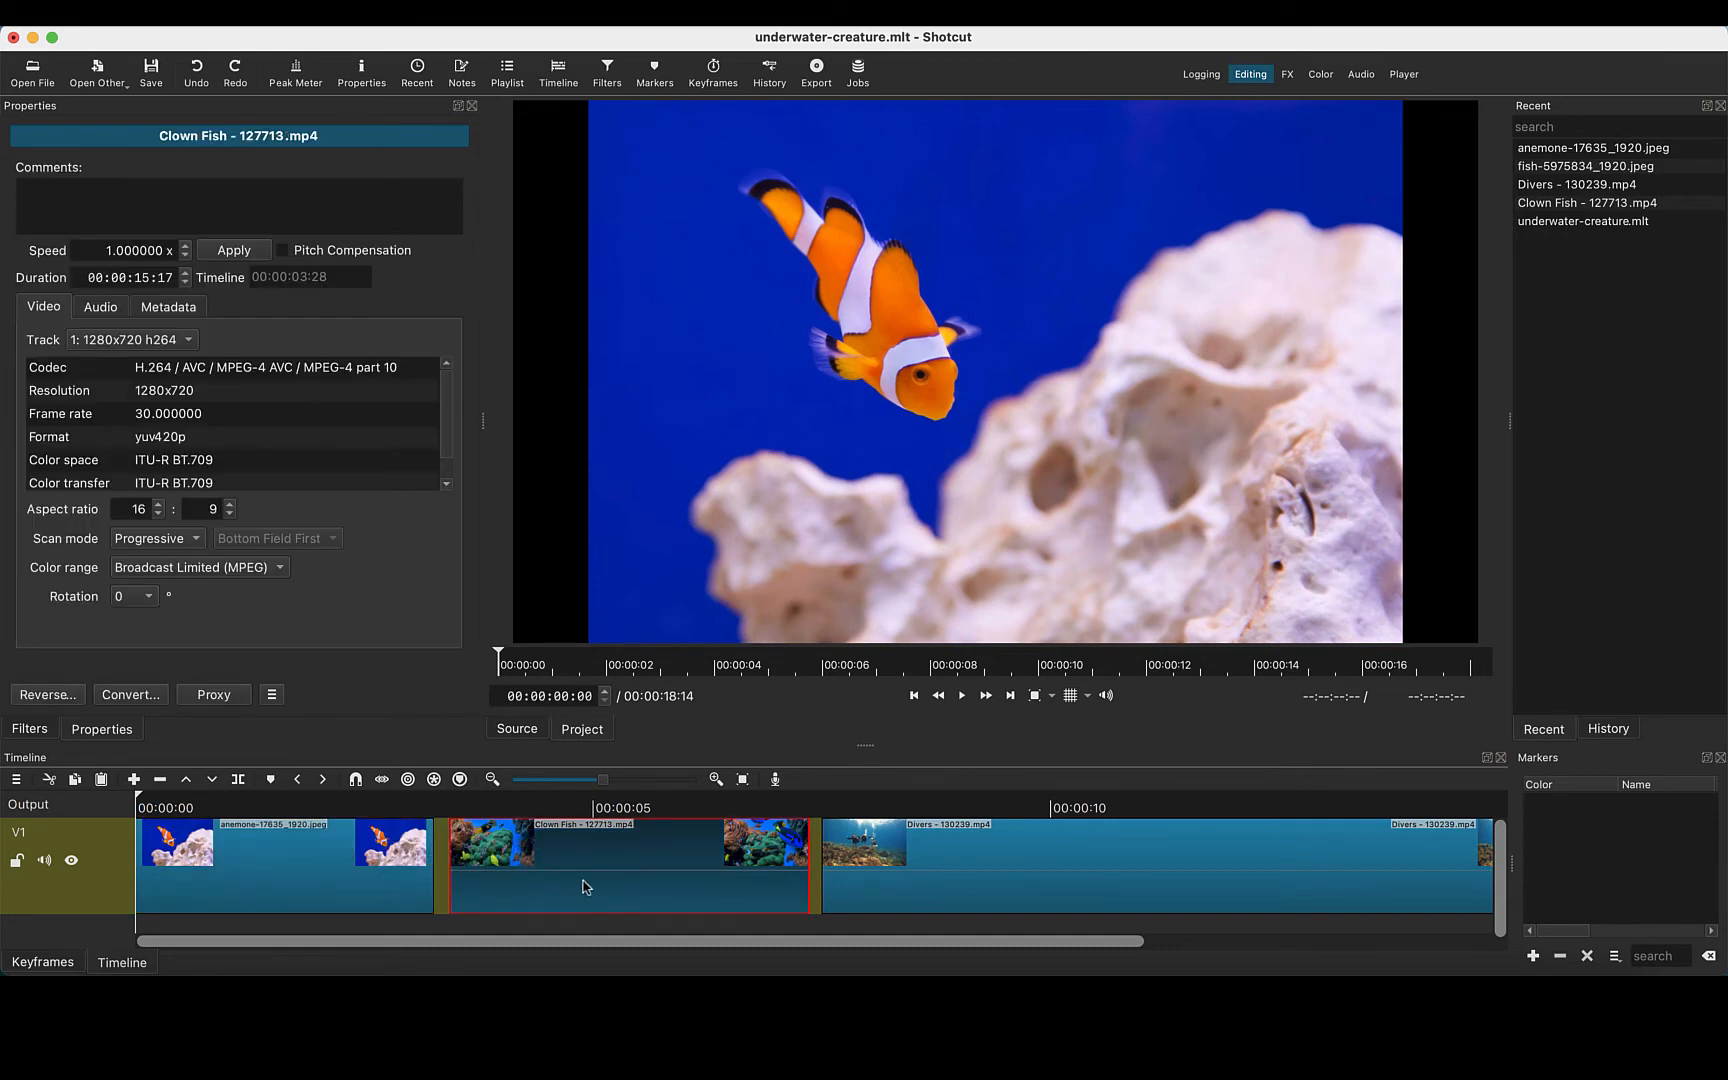
left_click_drag(585, 887, 533, 879)
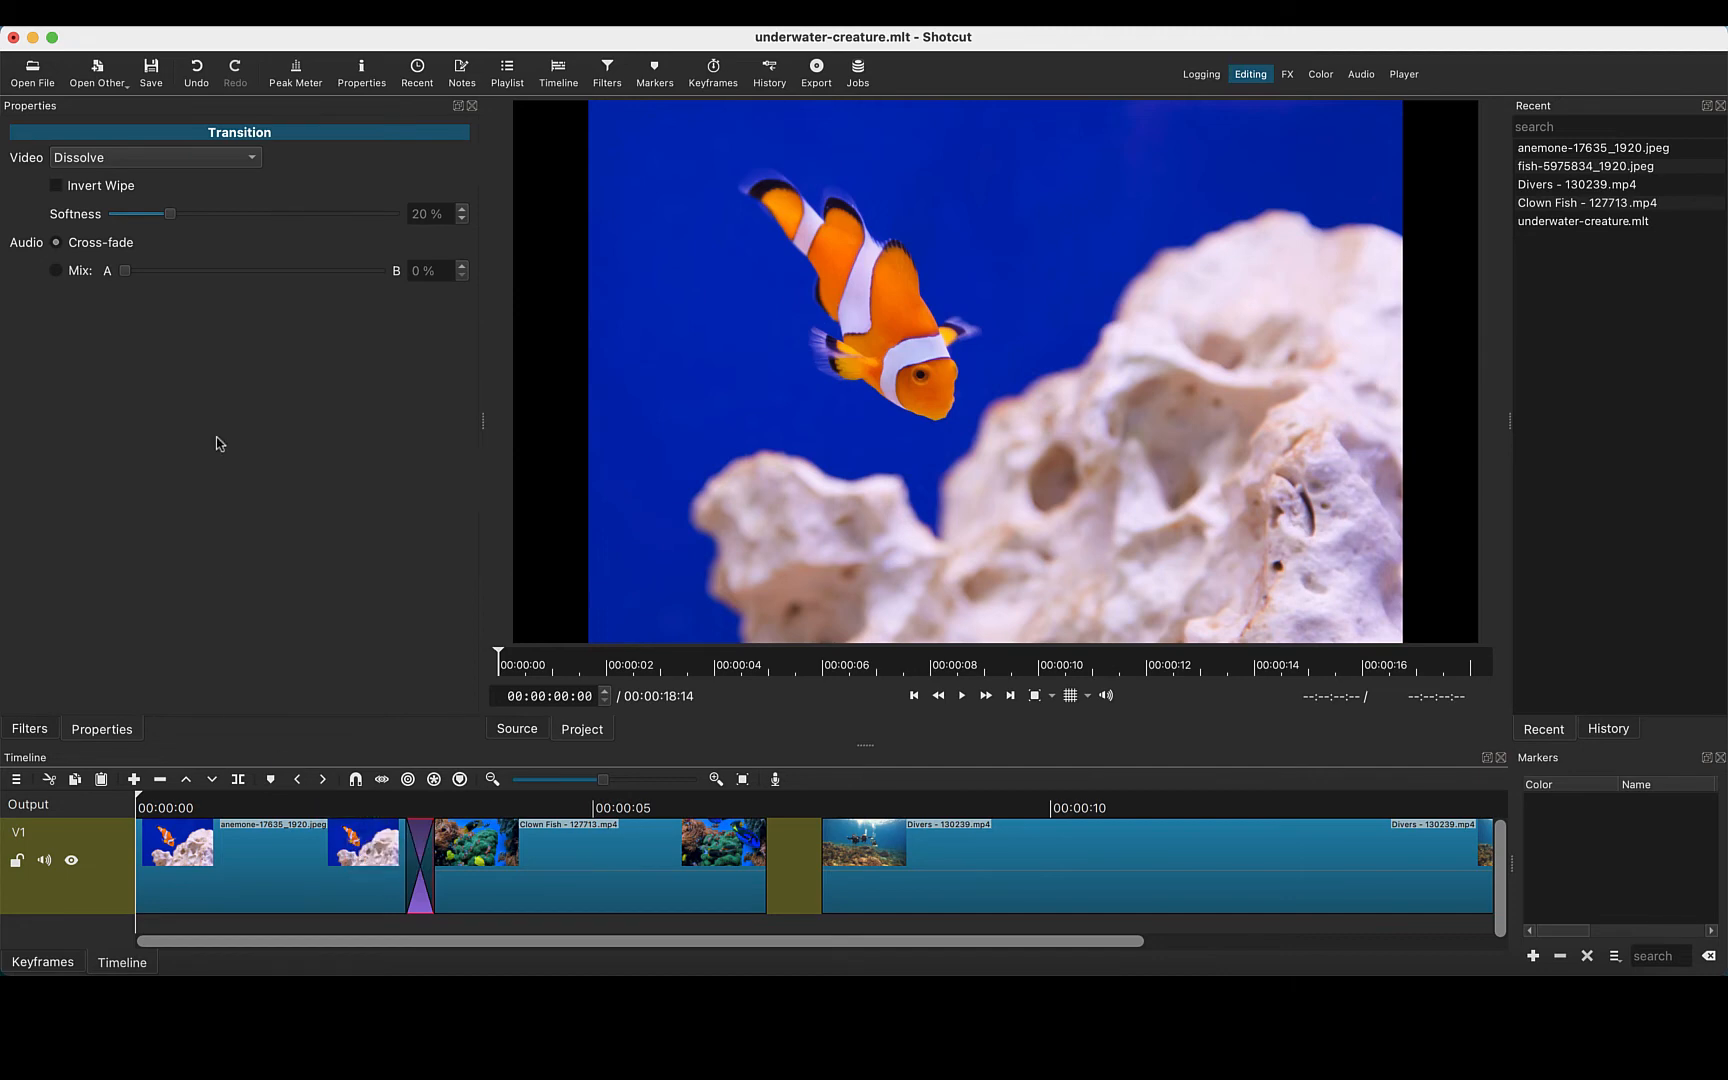
left_click(224, 160)
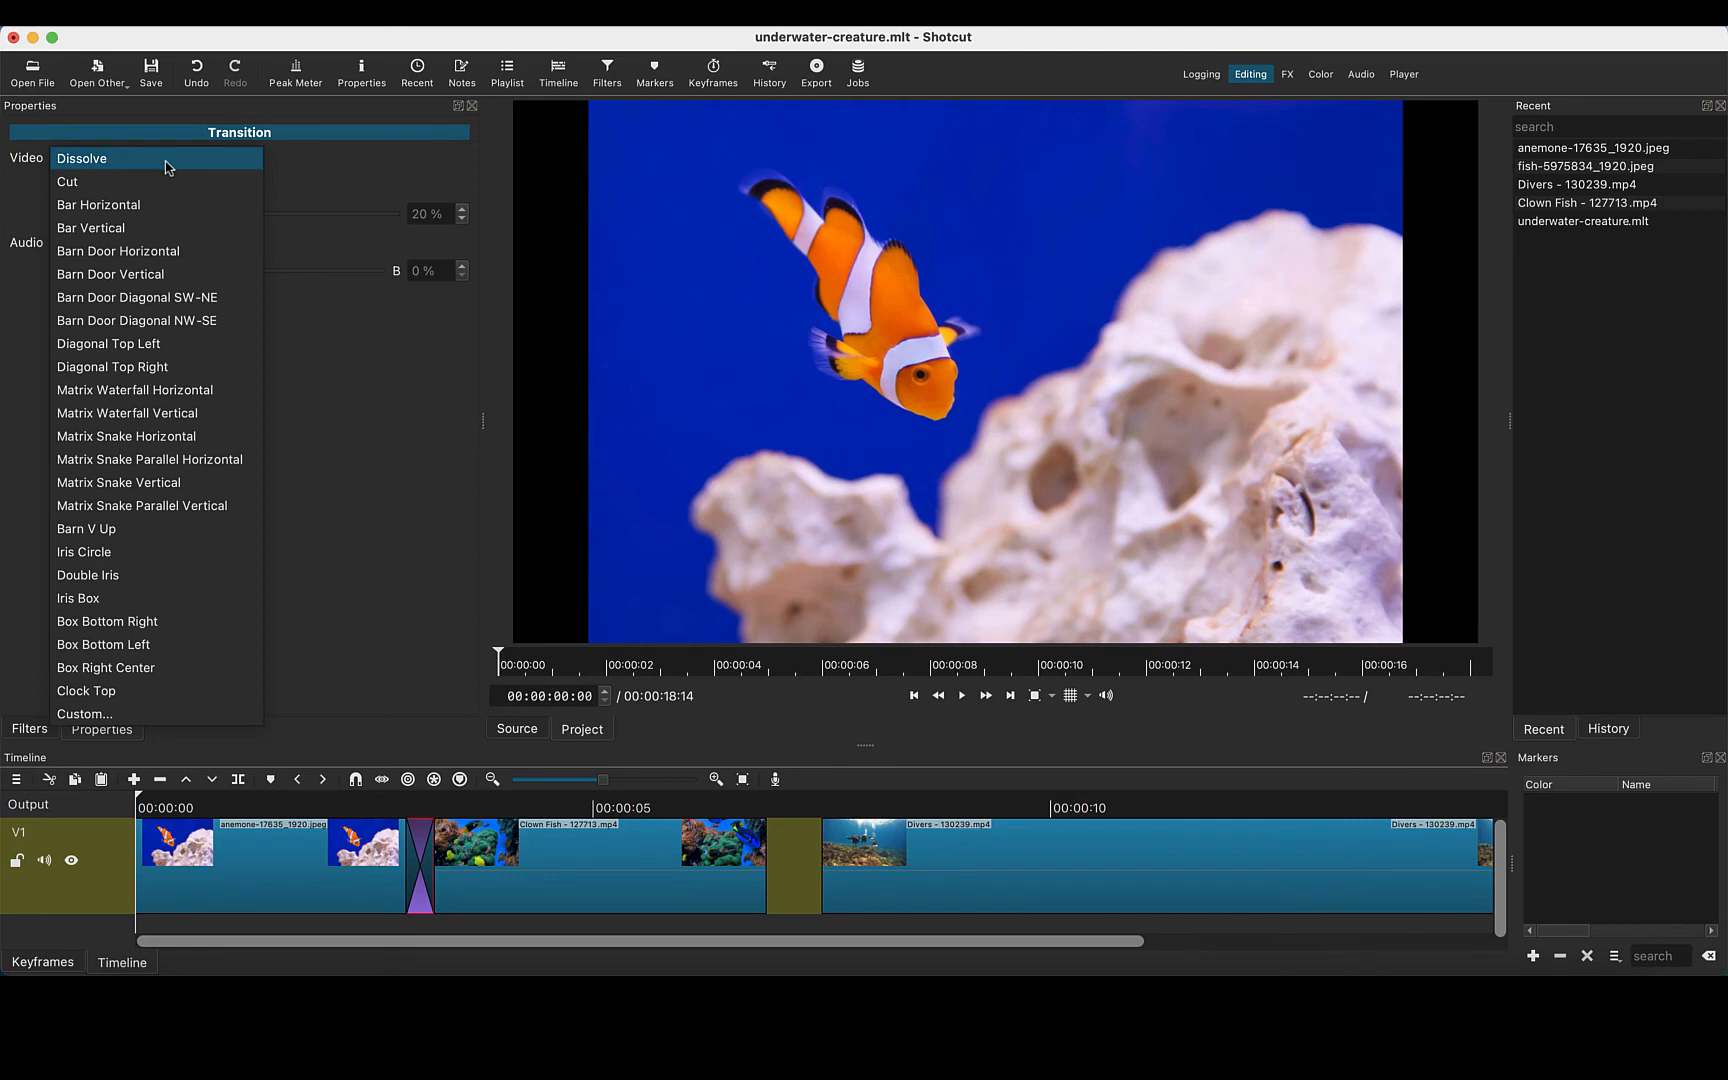
left_click(166, 166)
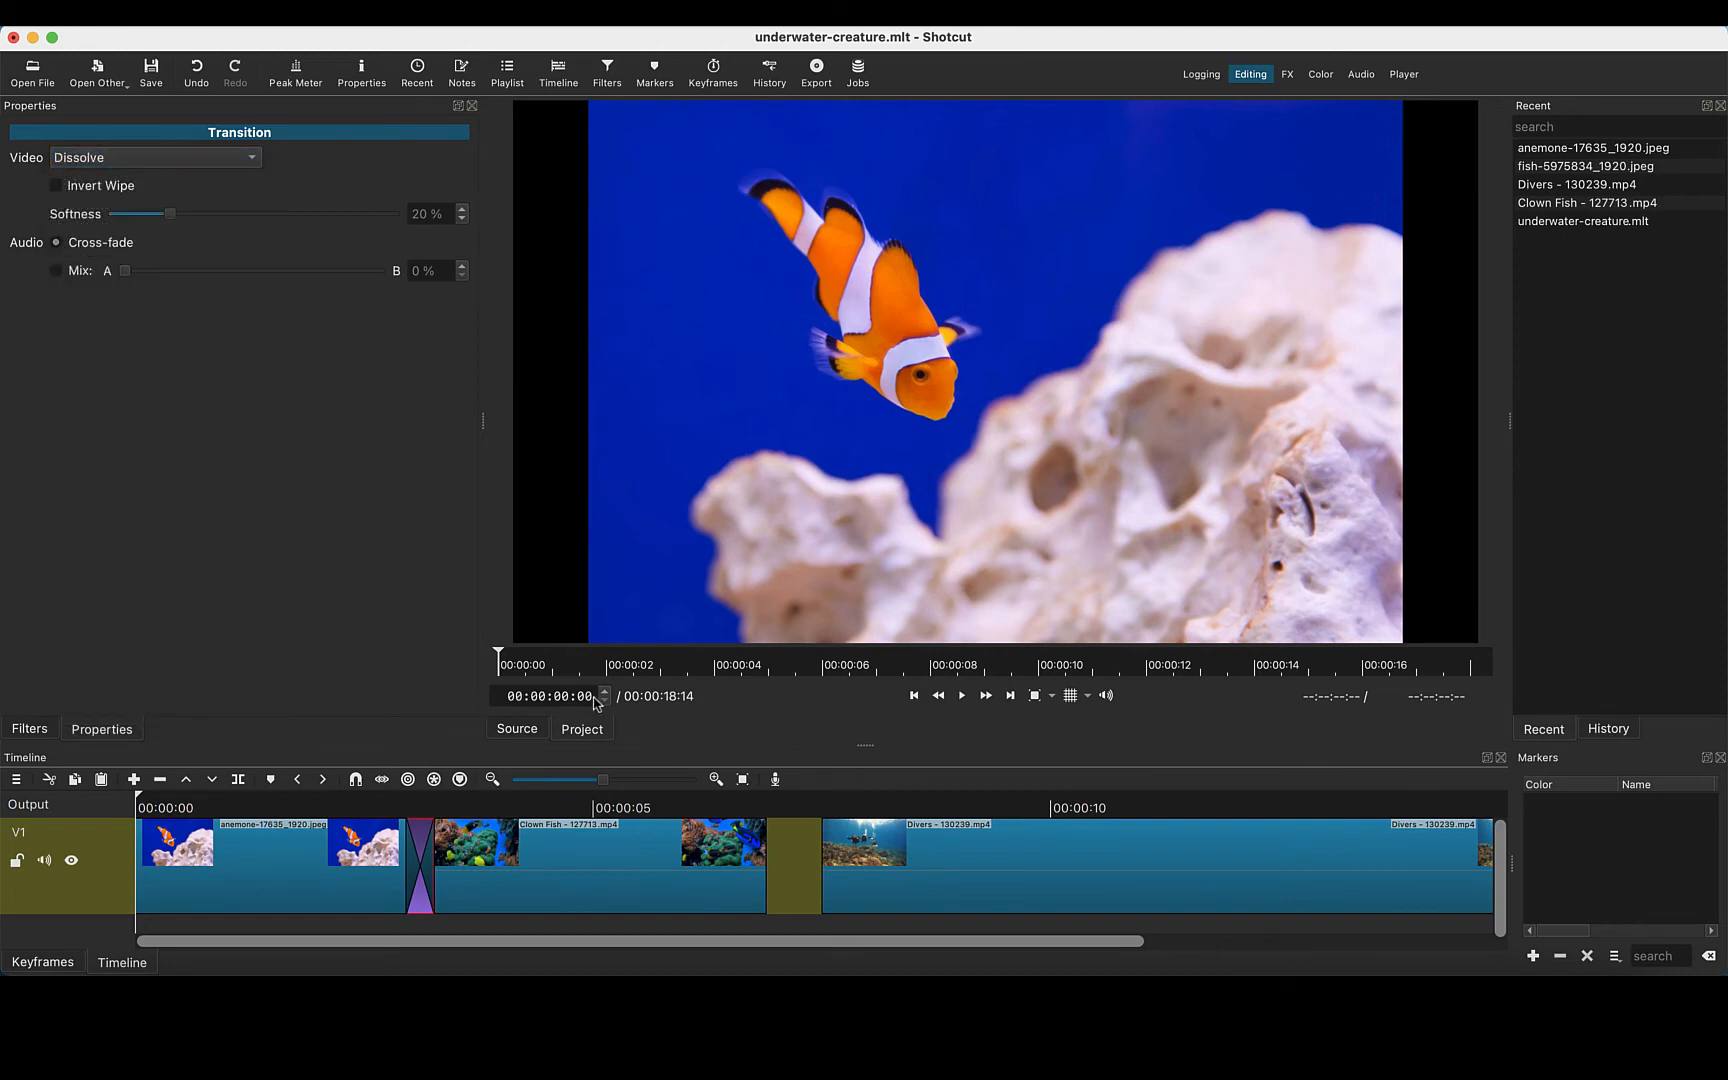
Overlap the Divers clip with the end of the Clown Fish clip and set that transition to Iris Circle.
left_click(869, 866)
left_click_drag(905, 868, 784, 866)
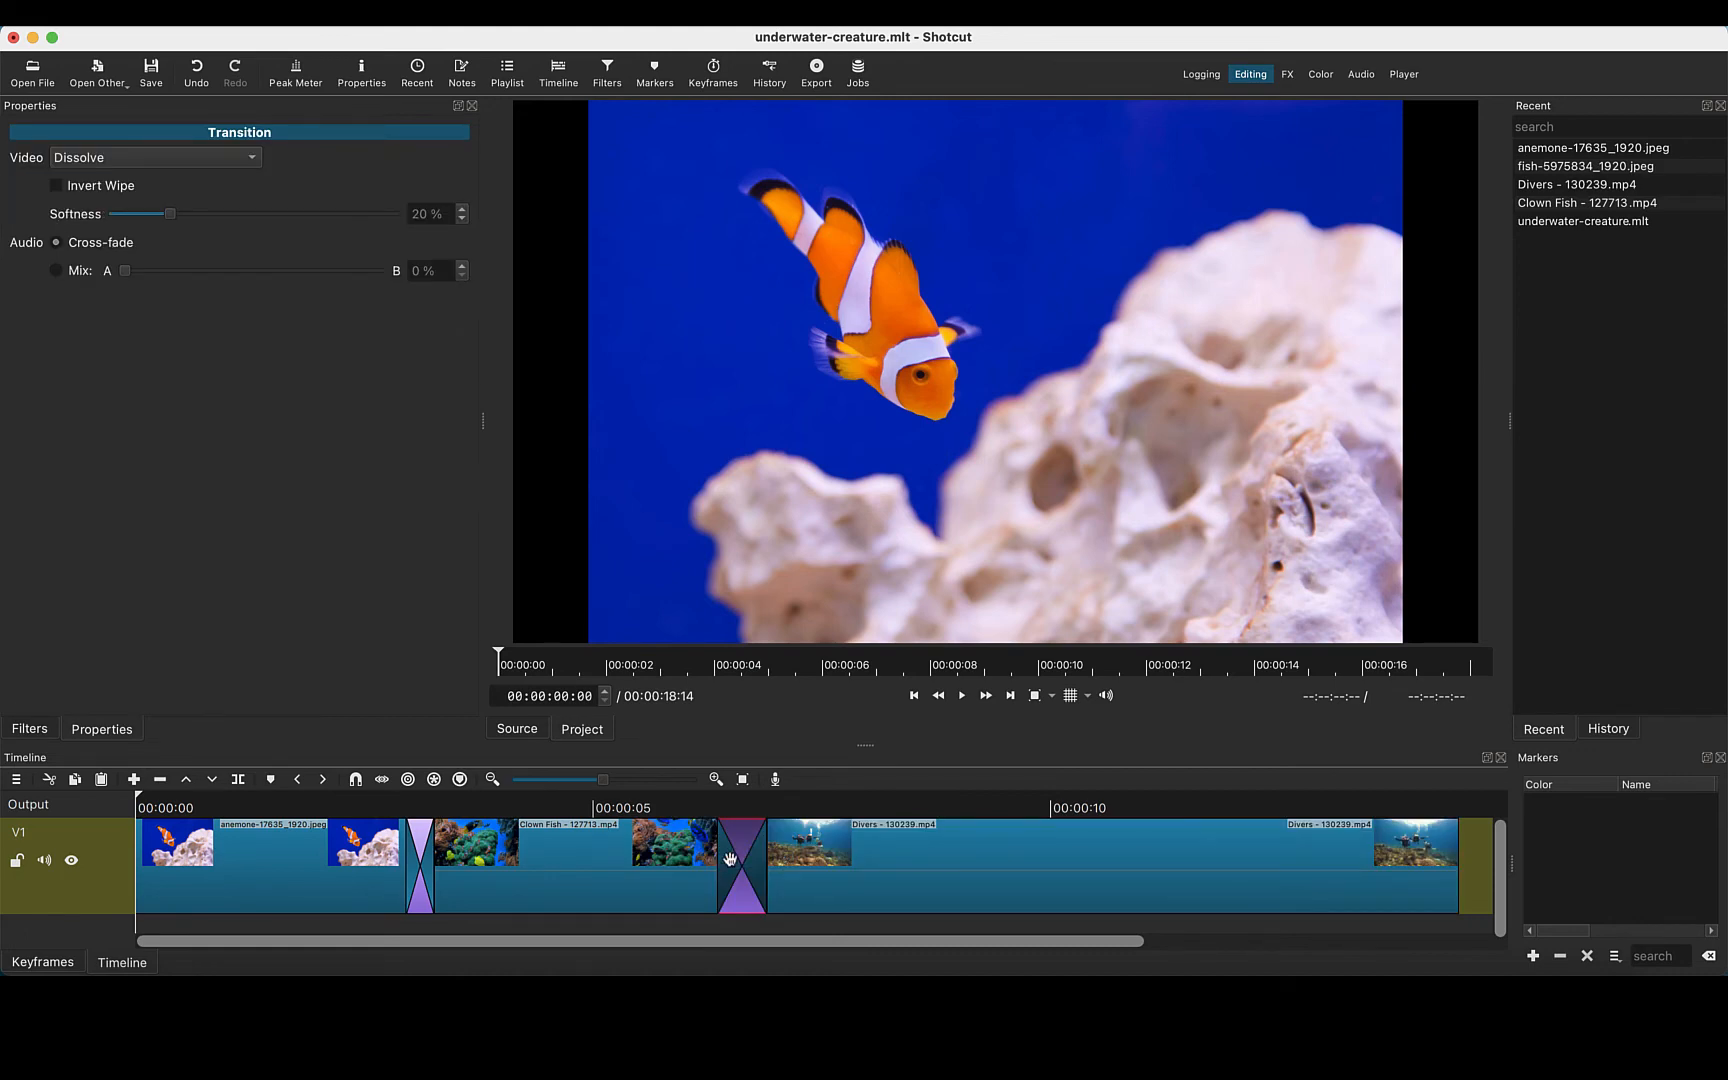
left_click(227, 162)
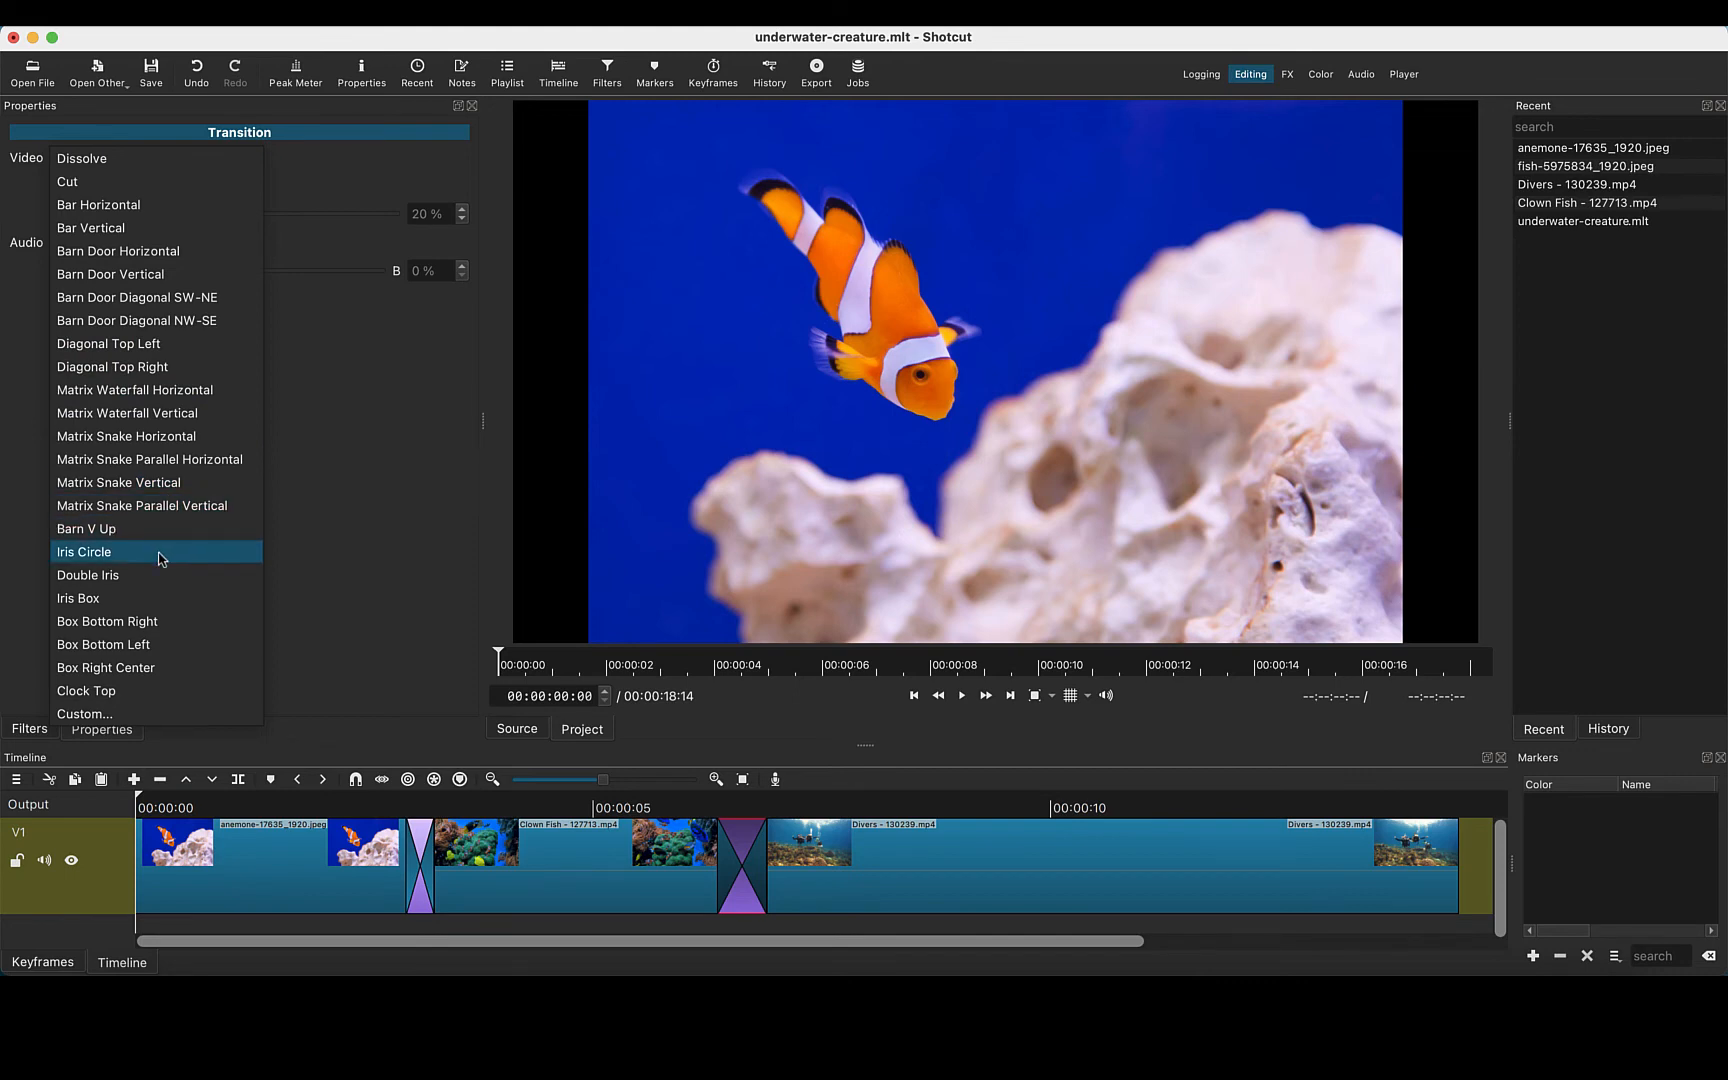
left_click(162, 556)
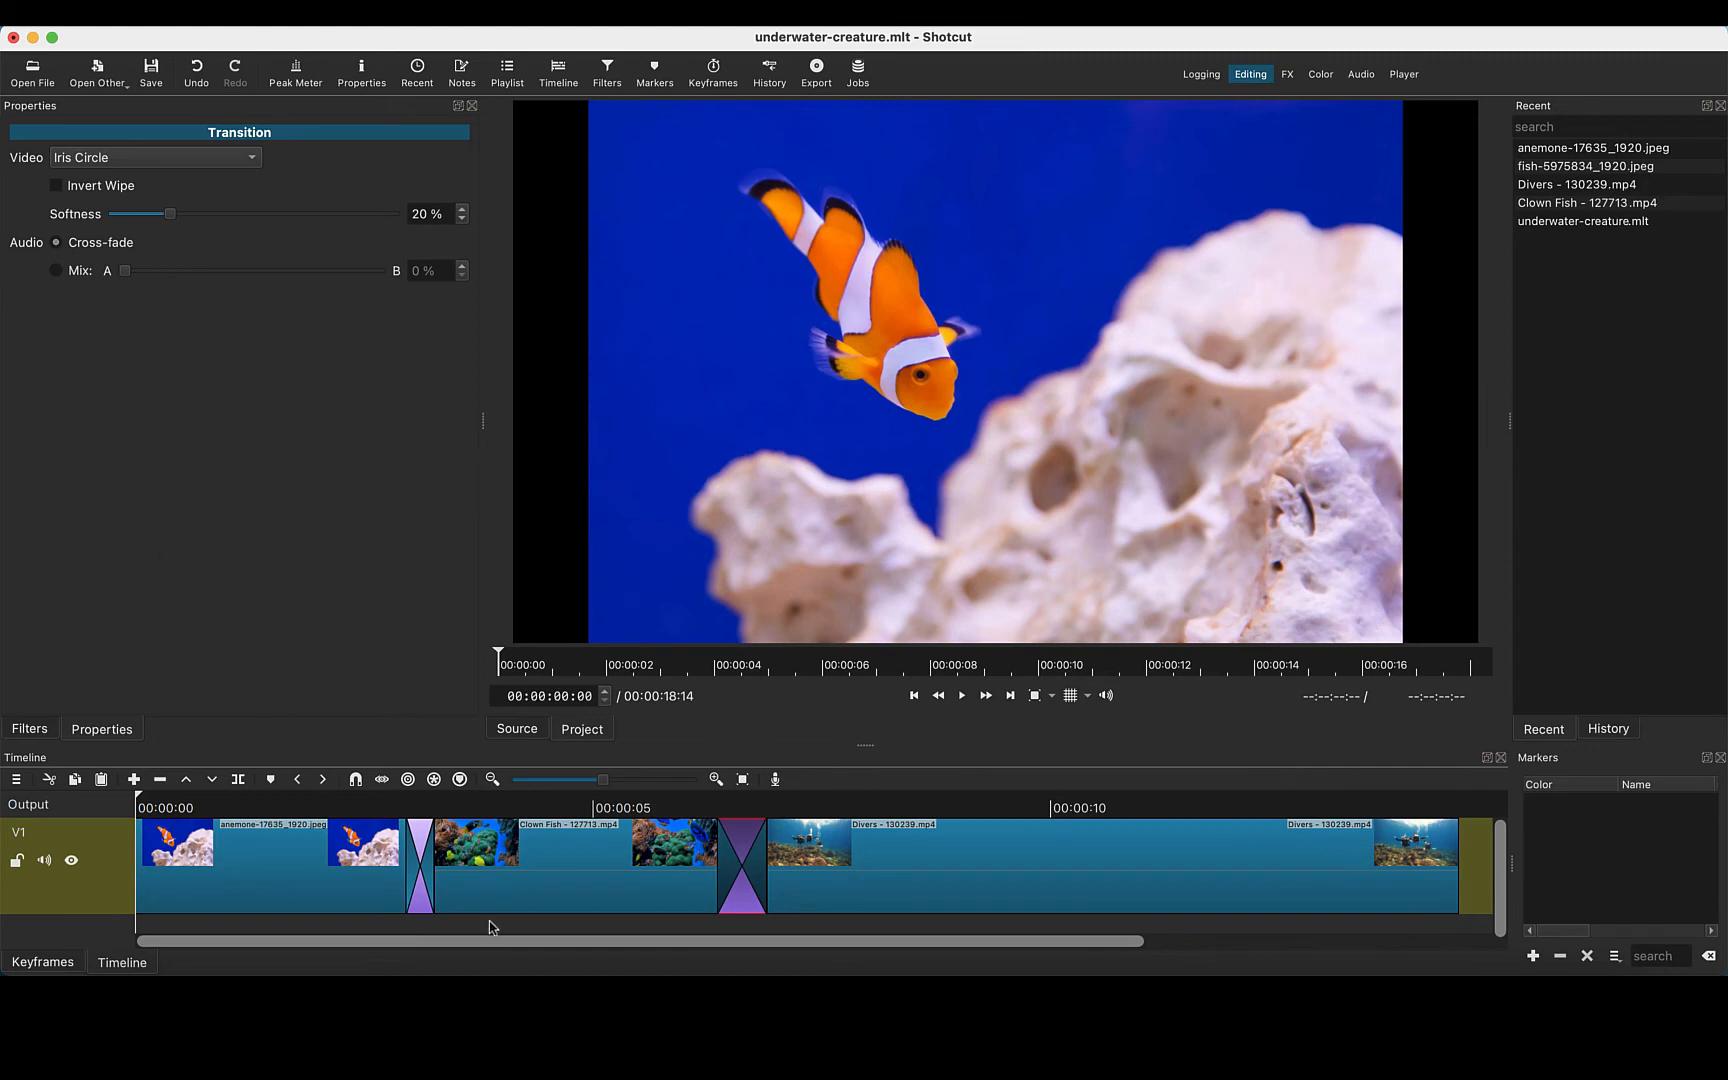
Overlap the fish-5975834 image with the end of the Divers clip and keep that transition as Dissolve.
left_click_drag(467, 946, 995, 955)
left_click_drag(1149, 883, 976, 887)
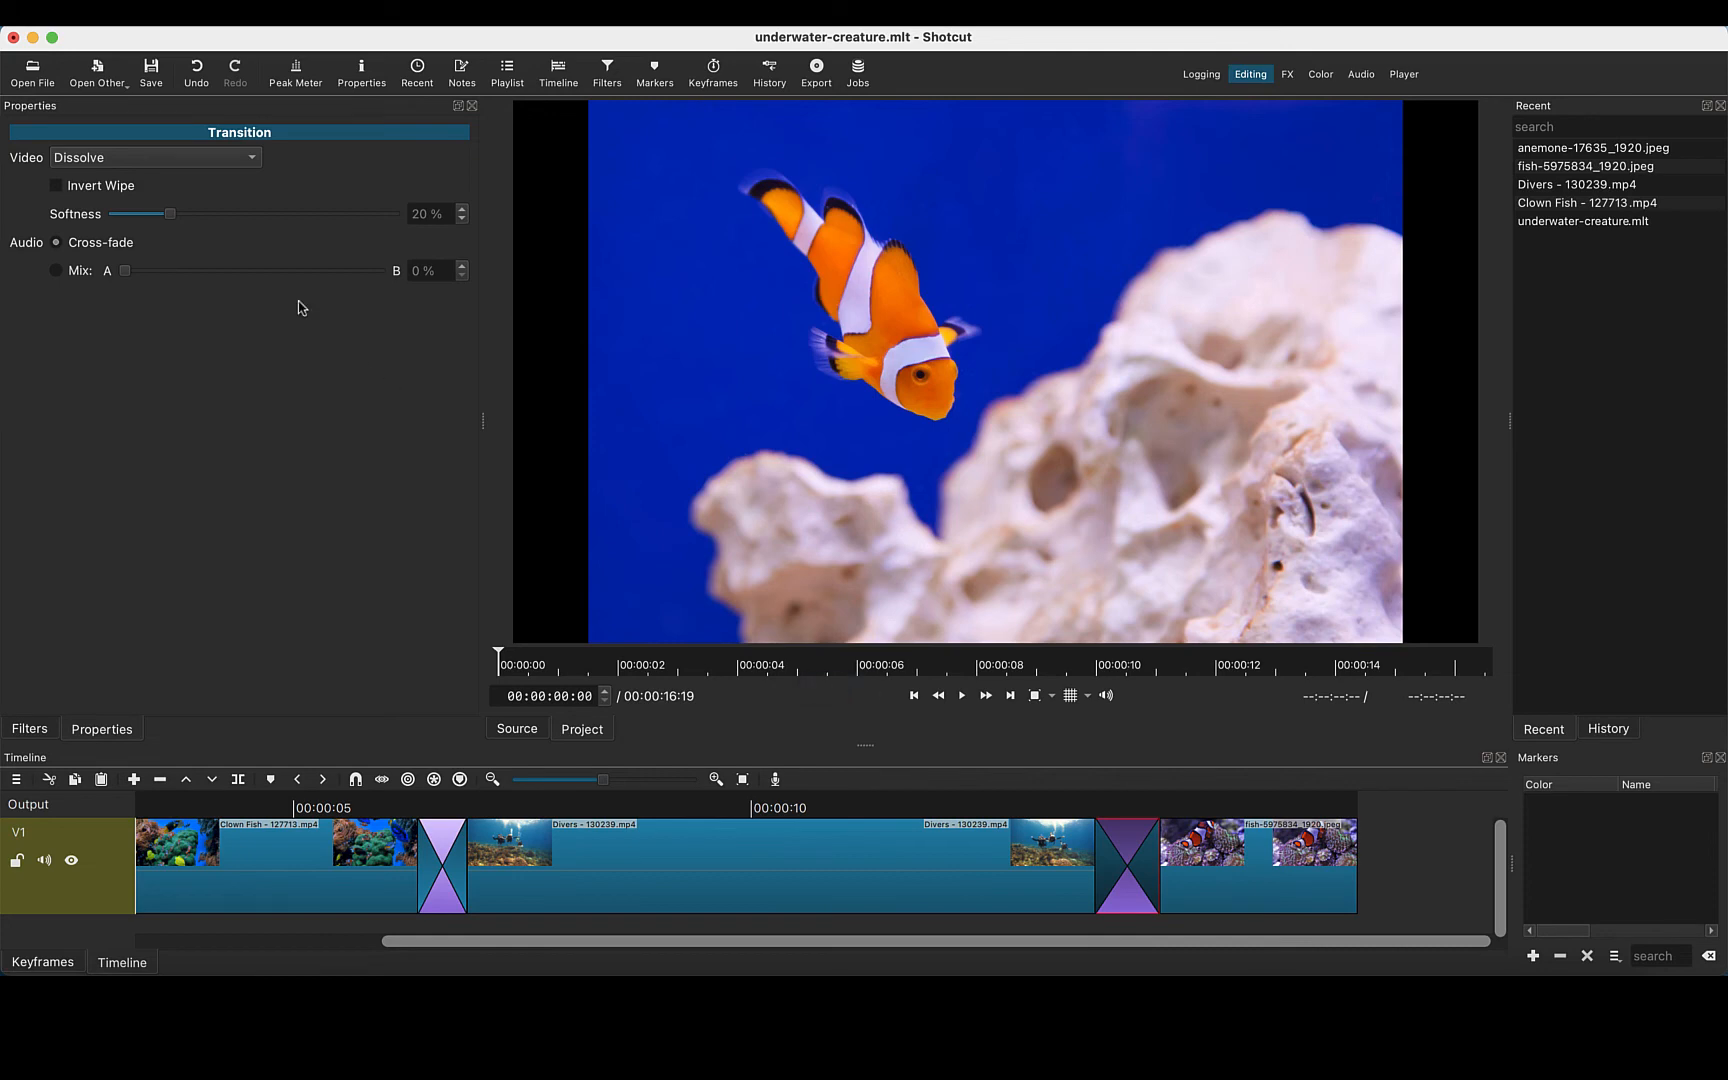
left_click(241, 160)
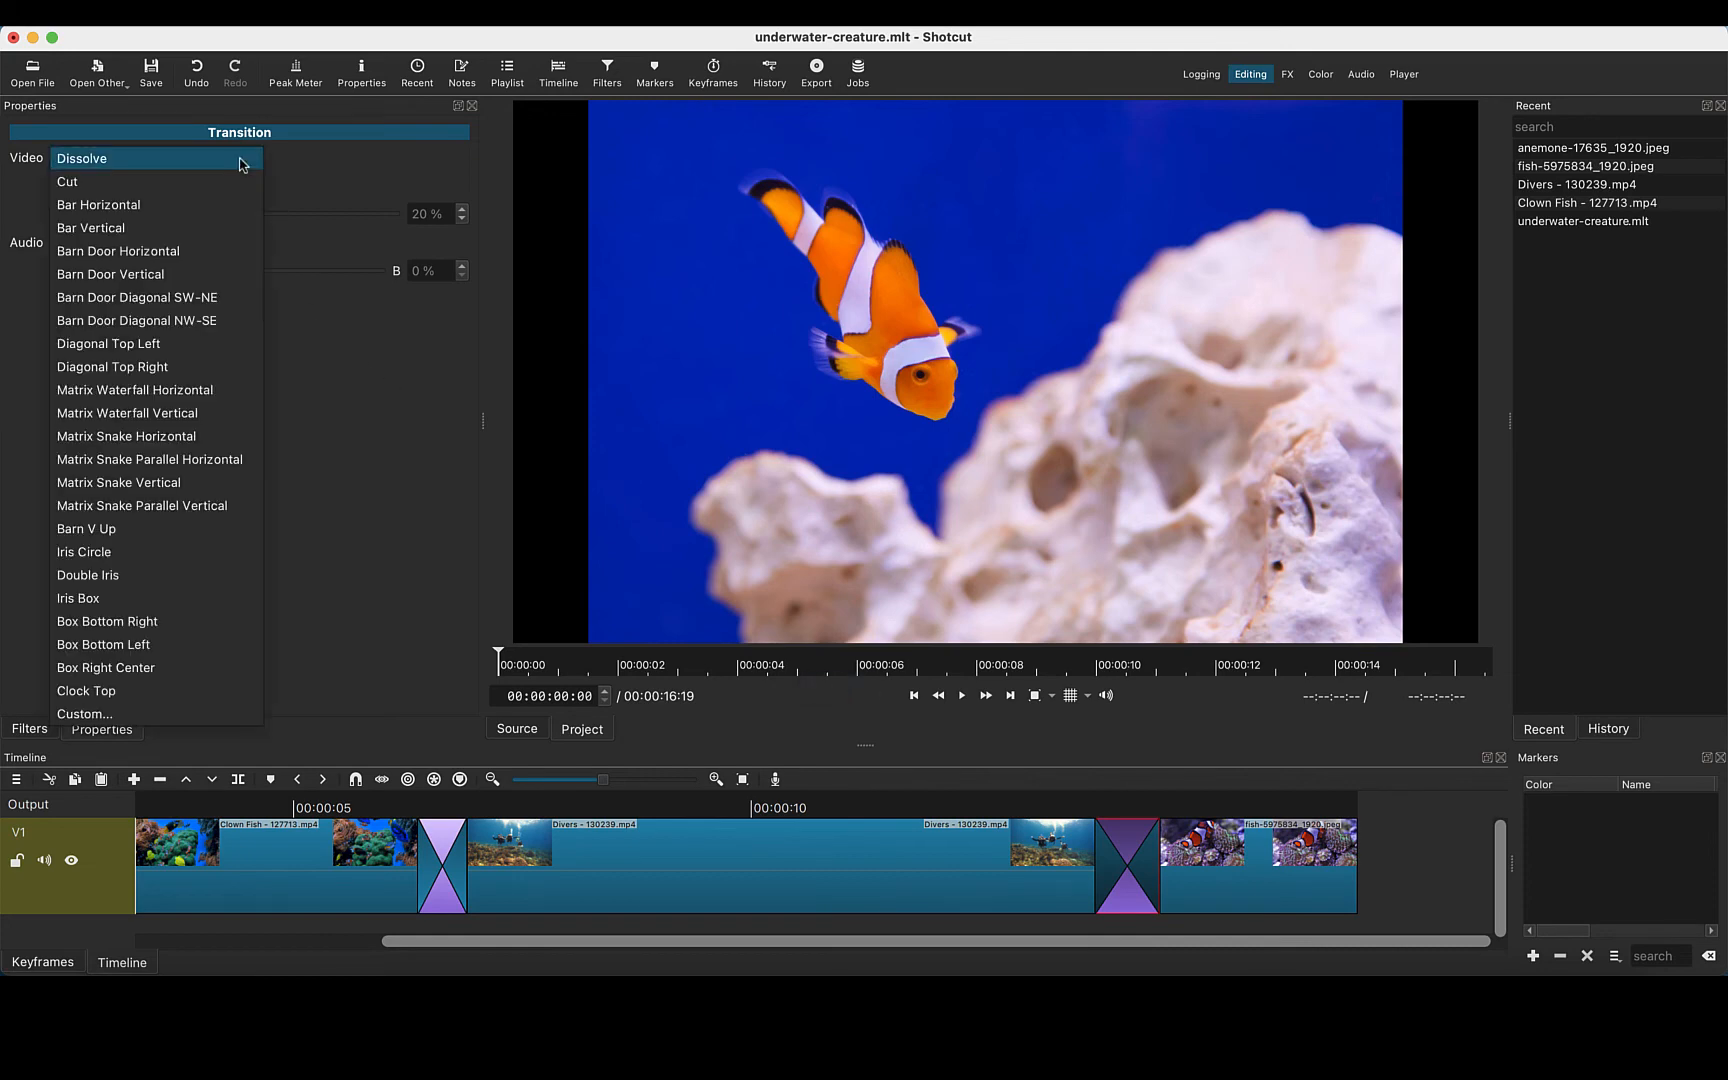
left_click(241, 160)
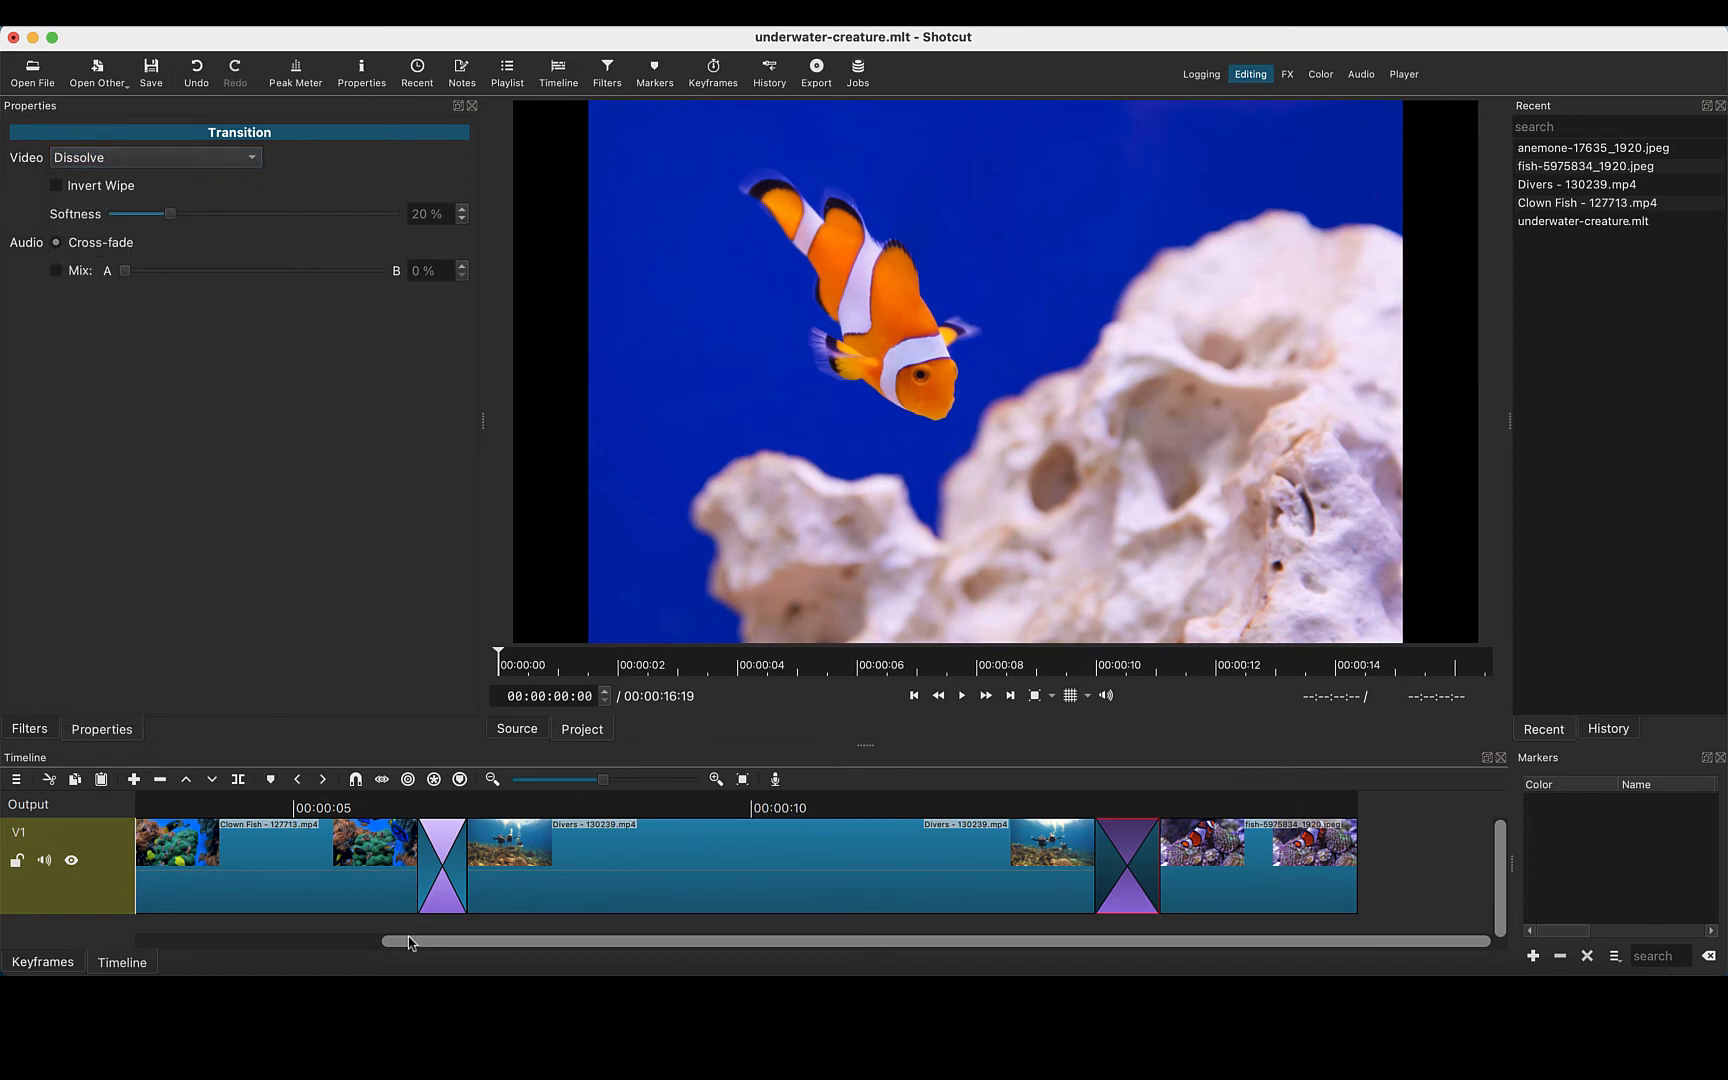
Lengthen the transition between the anemone image and the Clown Fish clip so it ends at about 3.7 seconds.
left_click_drag(408, 942, 155, 934)
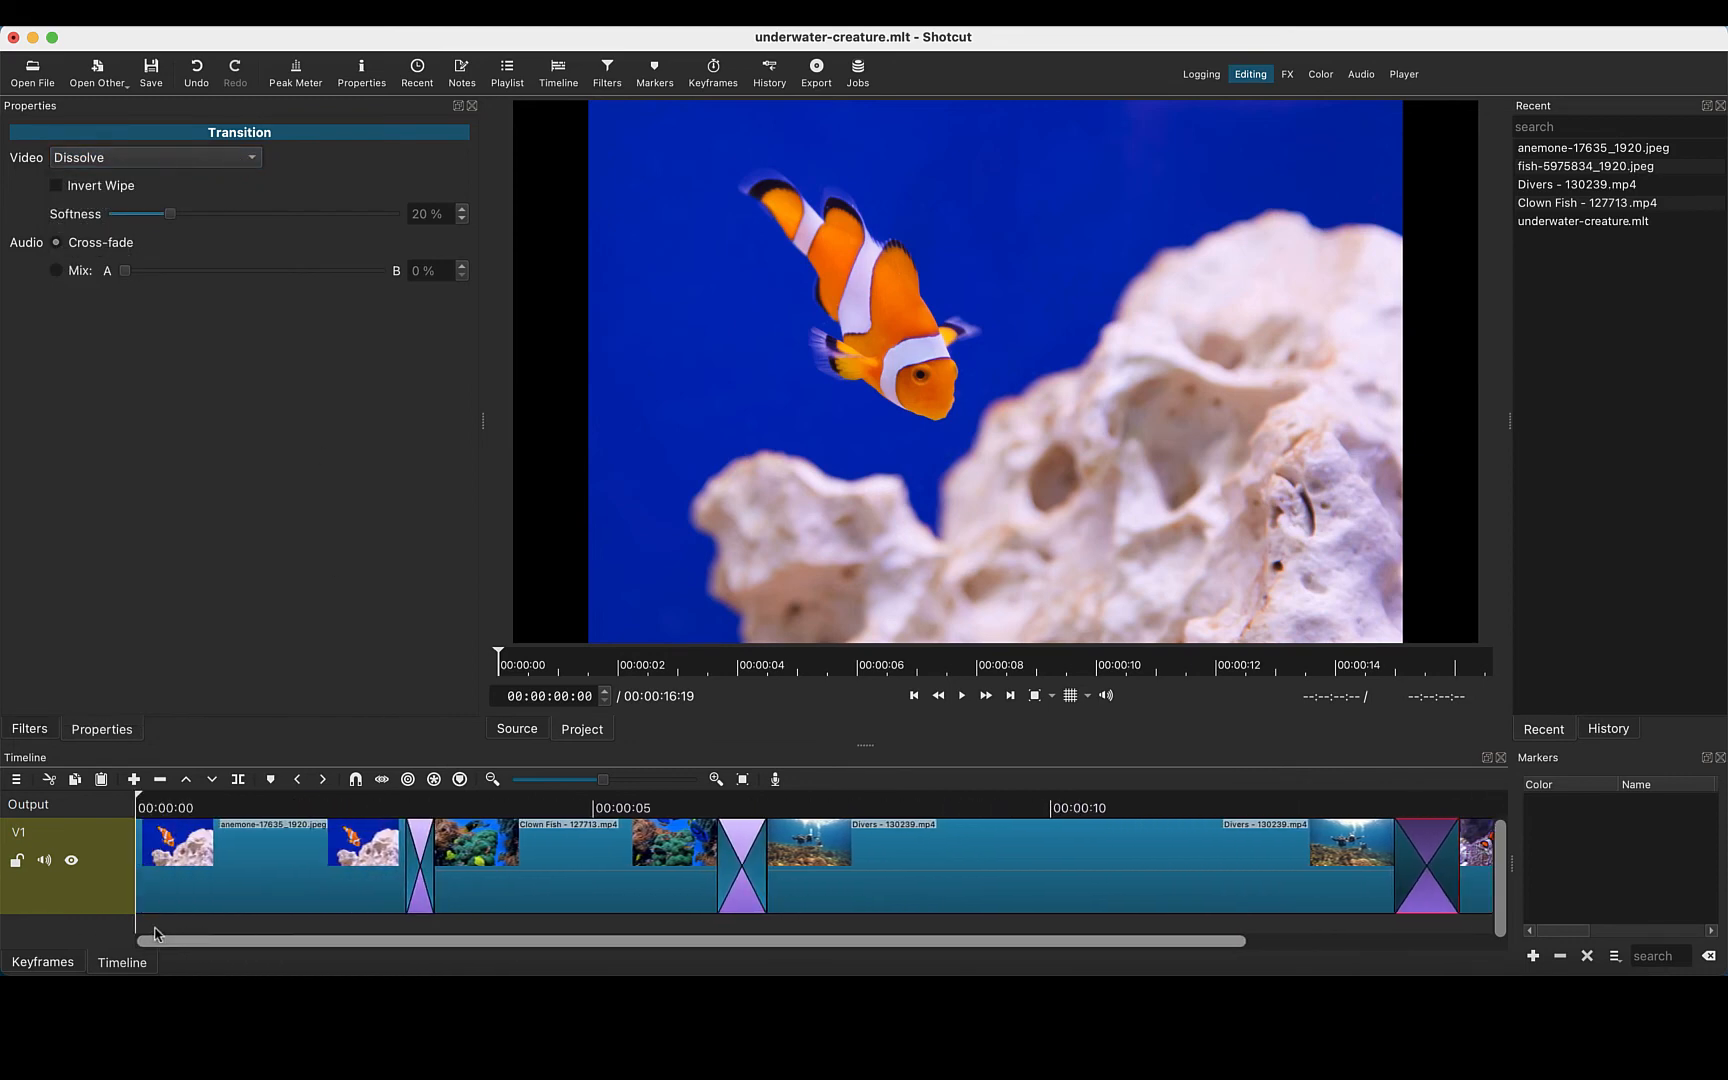
left_click(428, 872)
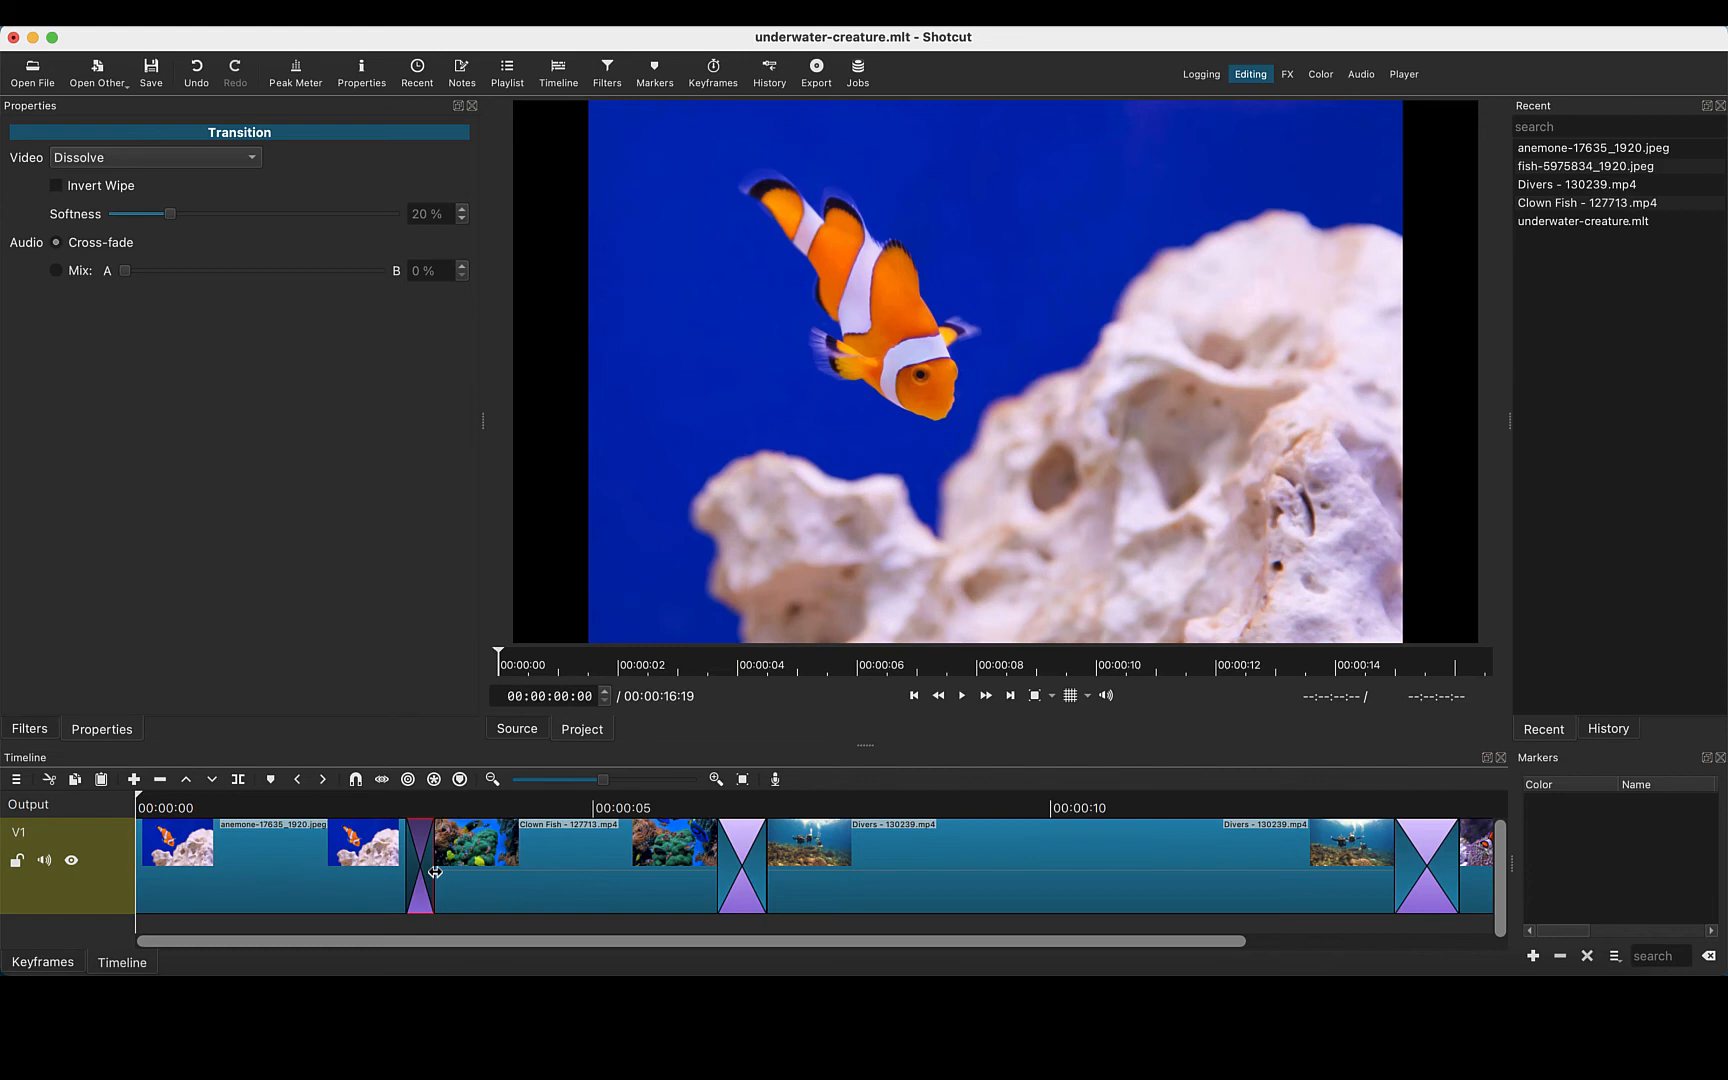
mouse_move(435, 872)
left_mouse_down()
mouse_move(520, 868)
mouse_move(435, 868)
mouse_move(517, 866)
mouse_move(440, 862)
mouse_move(459, 862)
left_mouse_up()
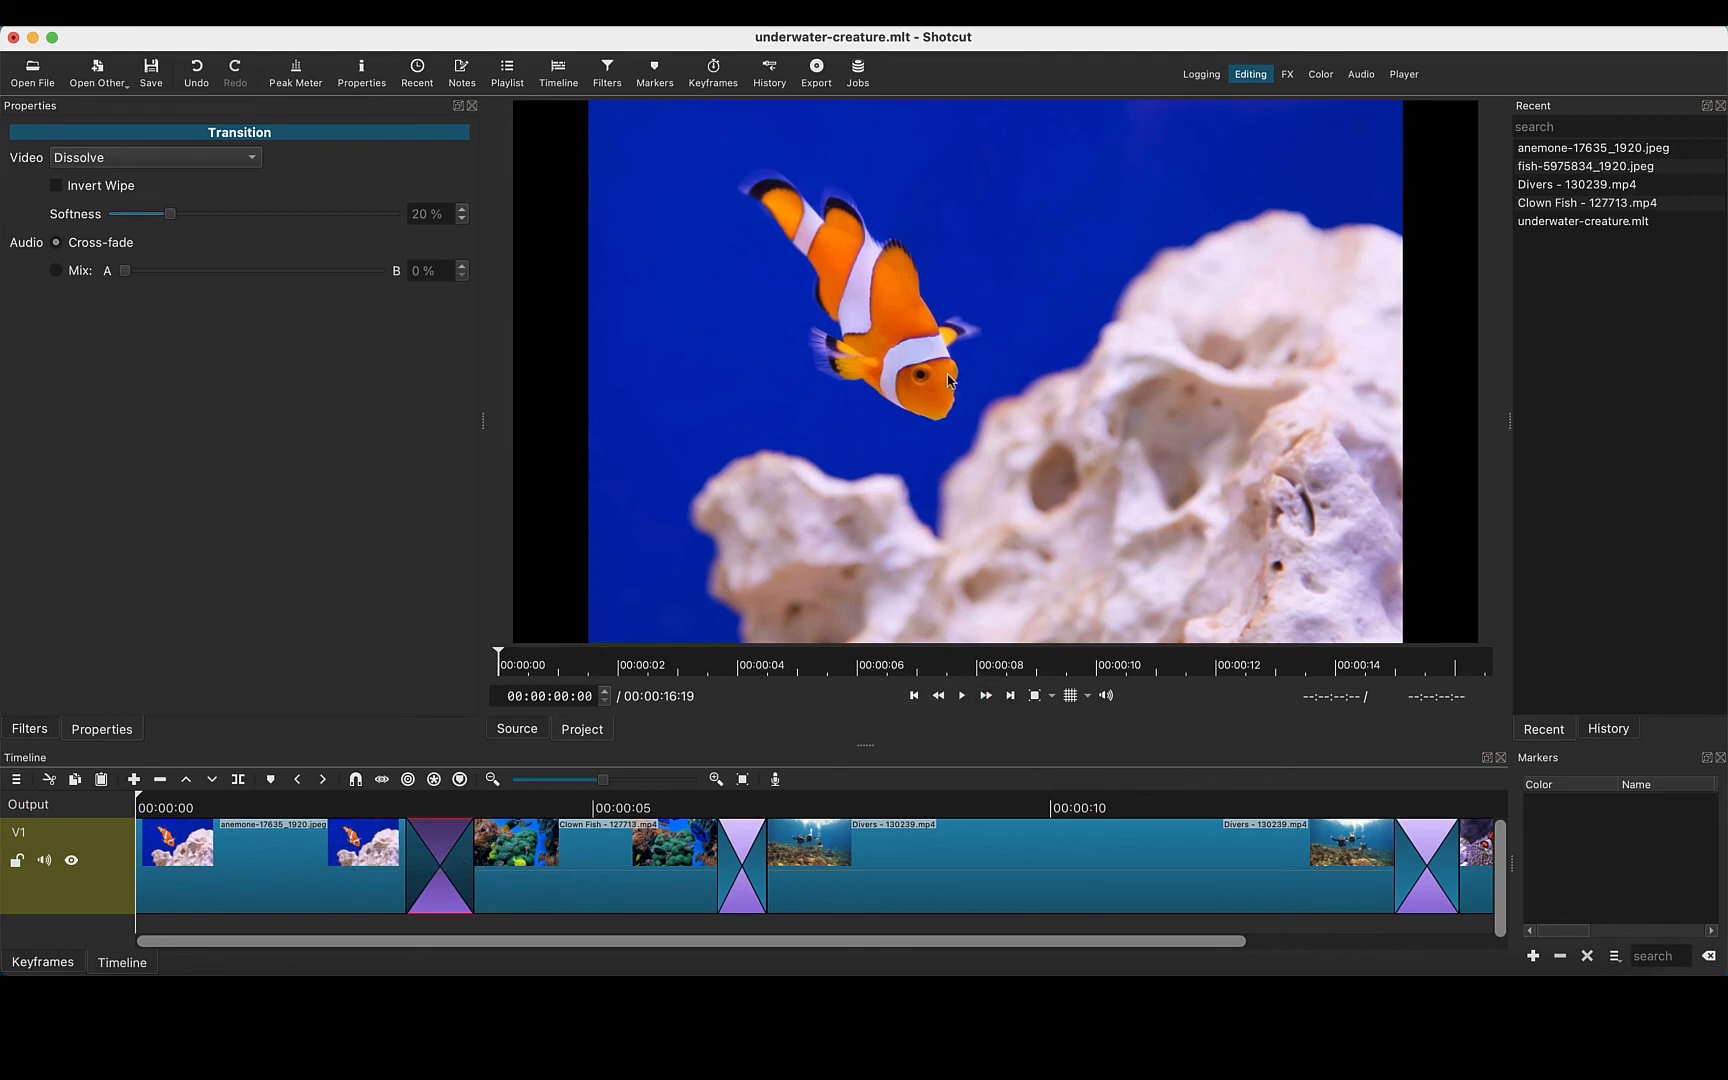
Switch to the Player layout and play the project from the beginning.
left_click(1404, 75)
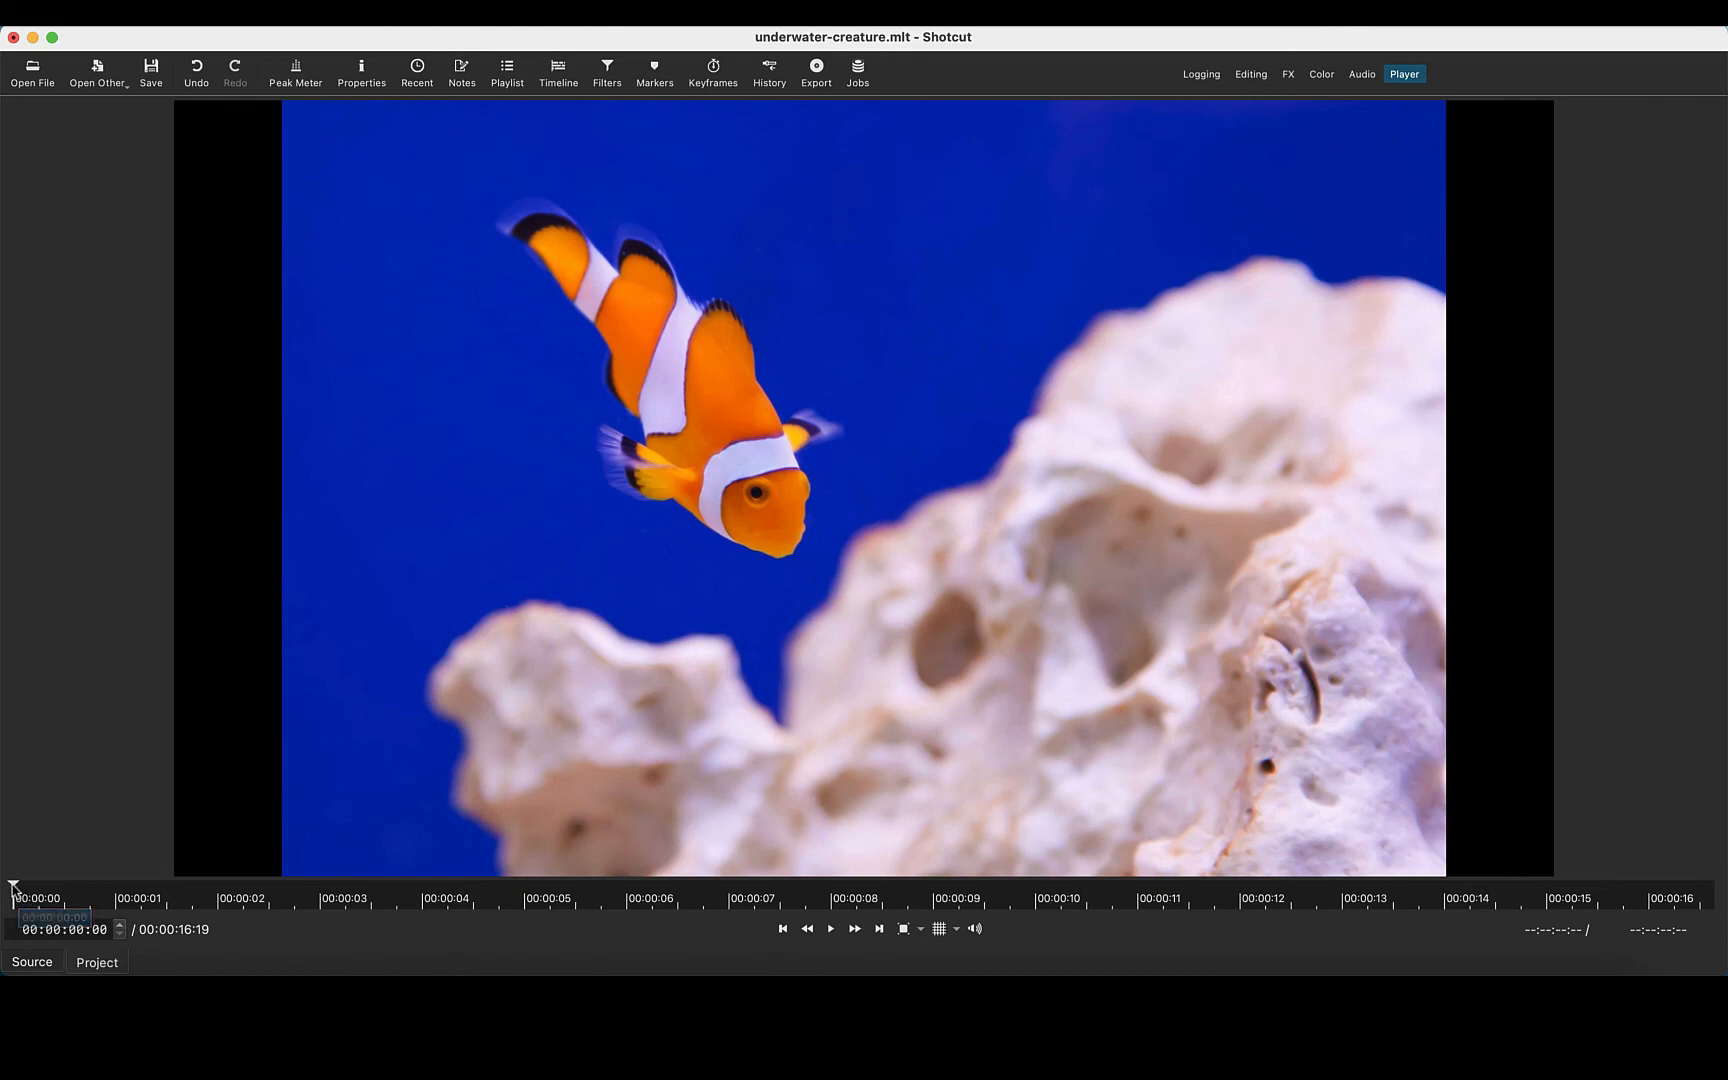
left_click(833, 930)
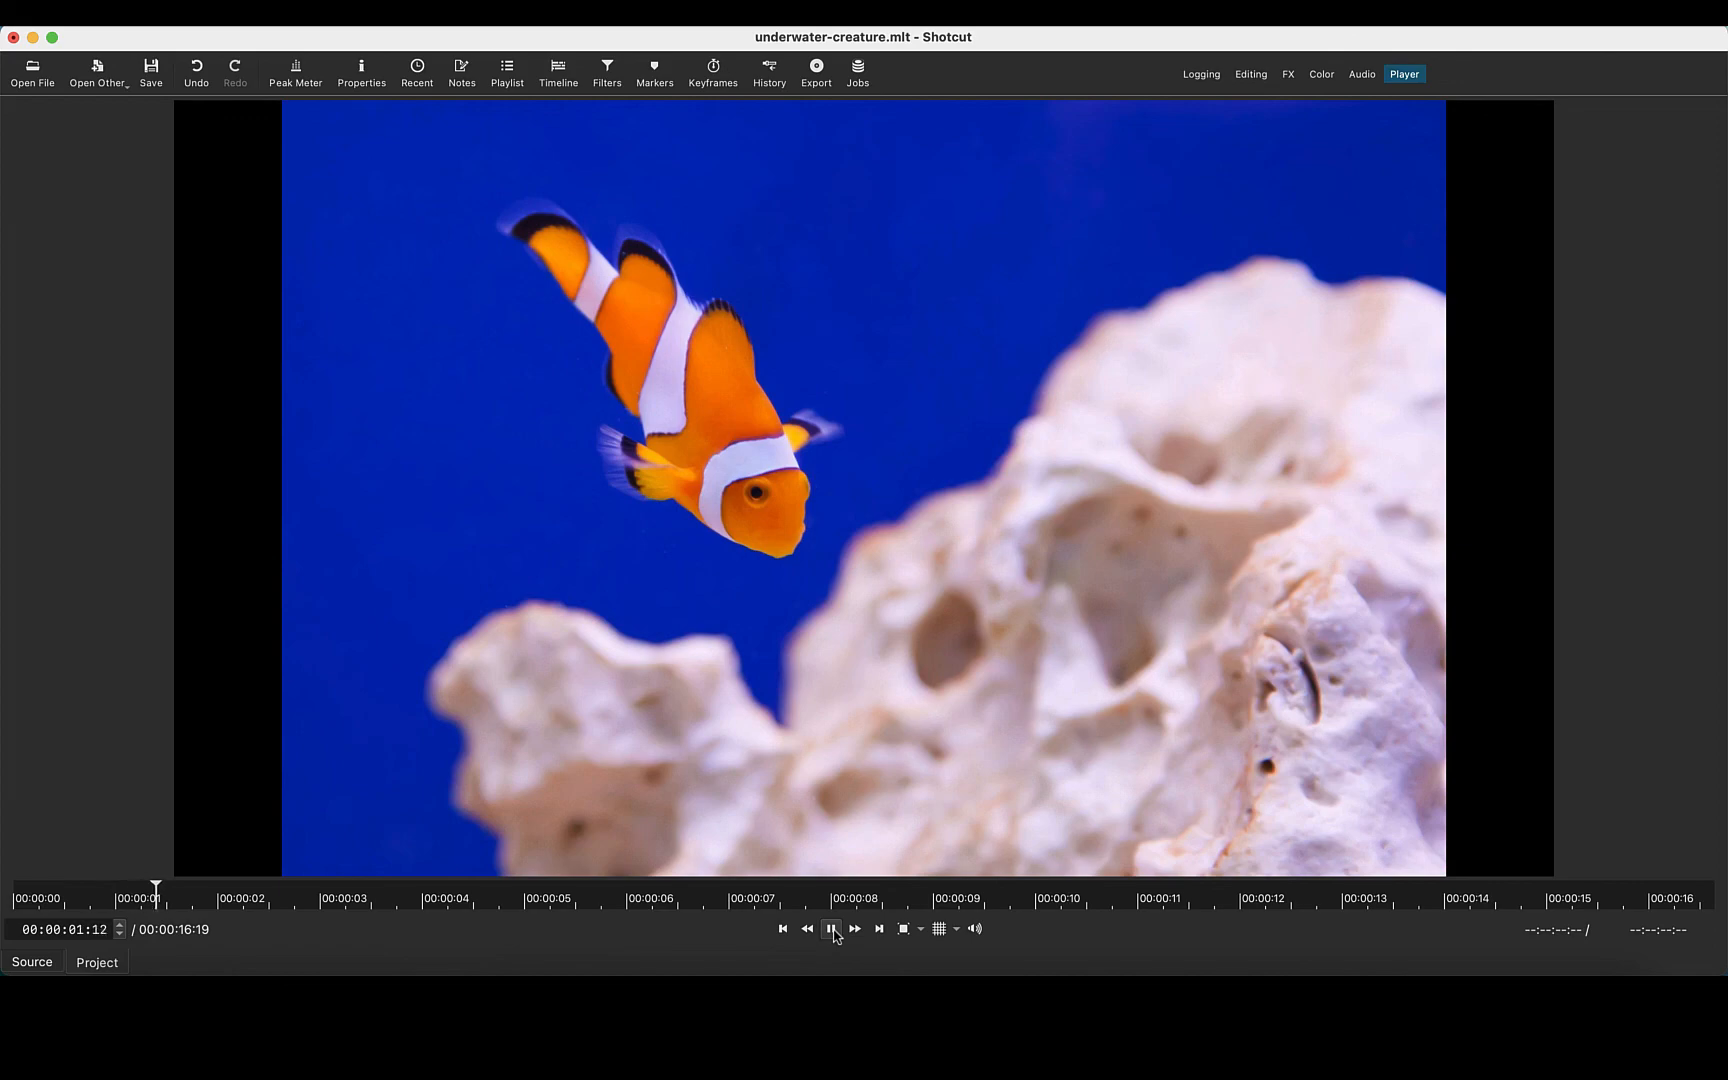